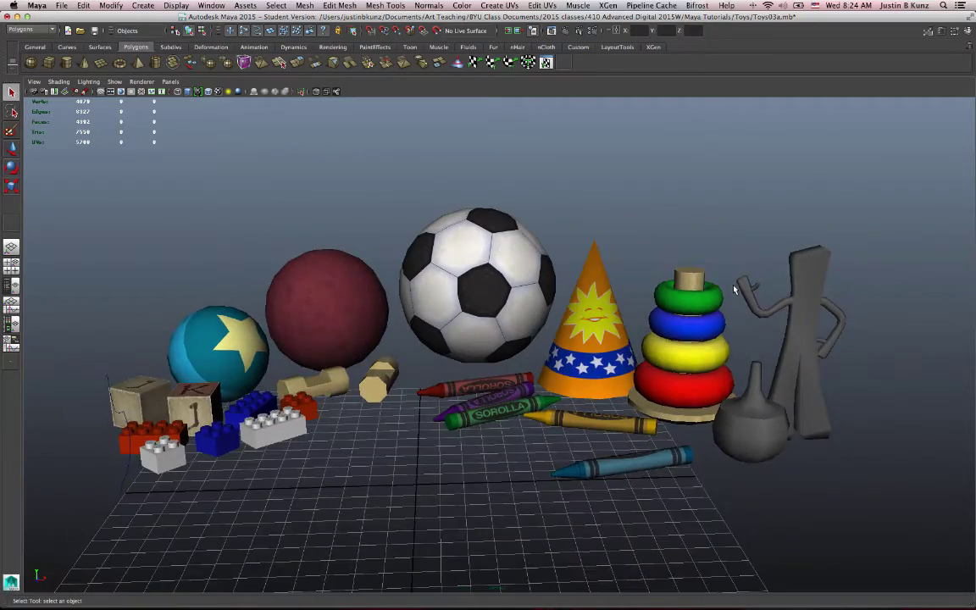
Move the blue crayon across the ground plane, closer to the stacking rings.
middle_click_drag(735, 289, 739, 291, "alt")
right_click_drag(739, 291, 802, 296, "alt")
middle_click_drag(855, 537, 866, 525, "alt")
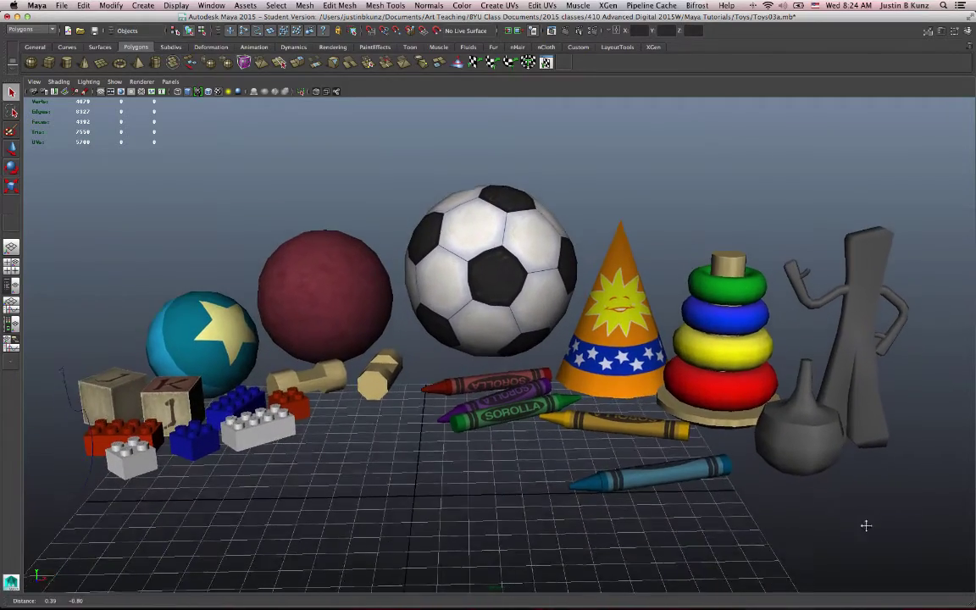
left_click_drag(861, 526, 855, 531, "alt")
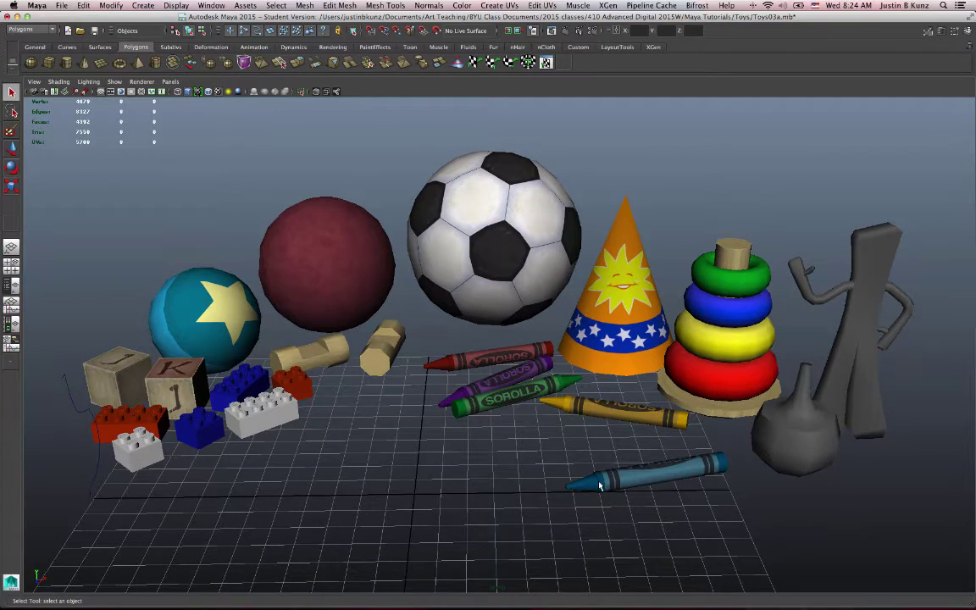
middle_click_drag(599, 485, 601, 471, "alt")
left_click(665, 456)
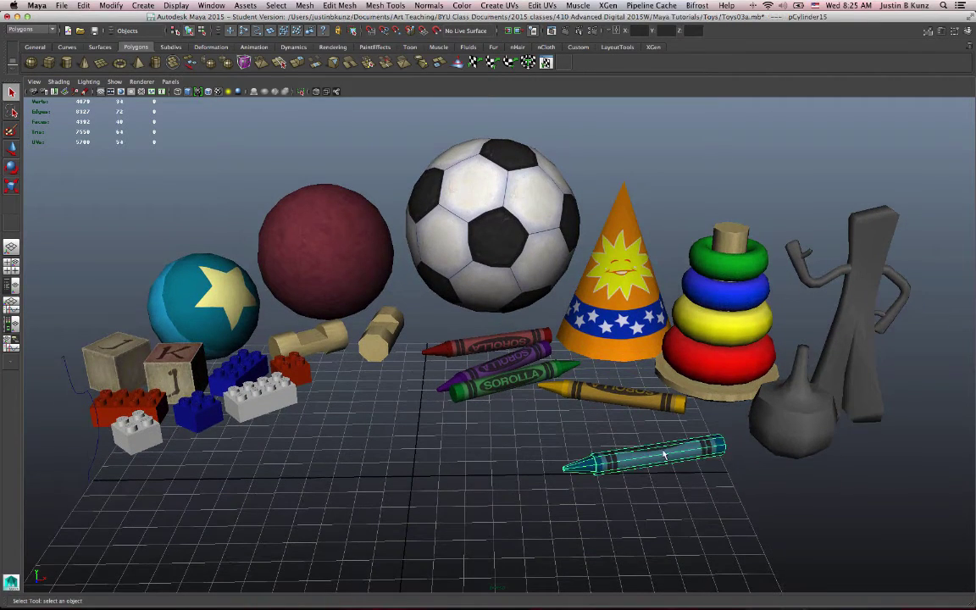
left_click_drag(665, 456, 665, 462, "alt")
key("w")
left_click_drag(754, 490, 774, 447)
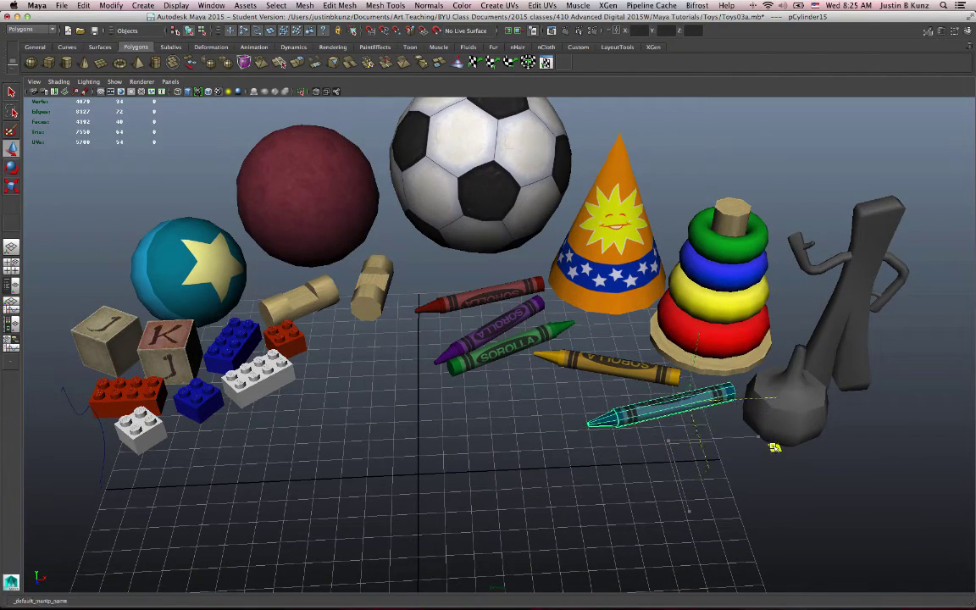
middle_click_drag(680, 479, 671, 499, "alt")
left_click_drag(671, 499, 666, 483, "alt")
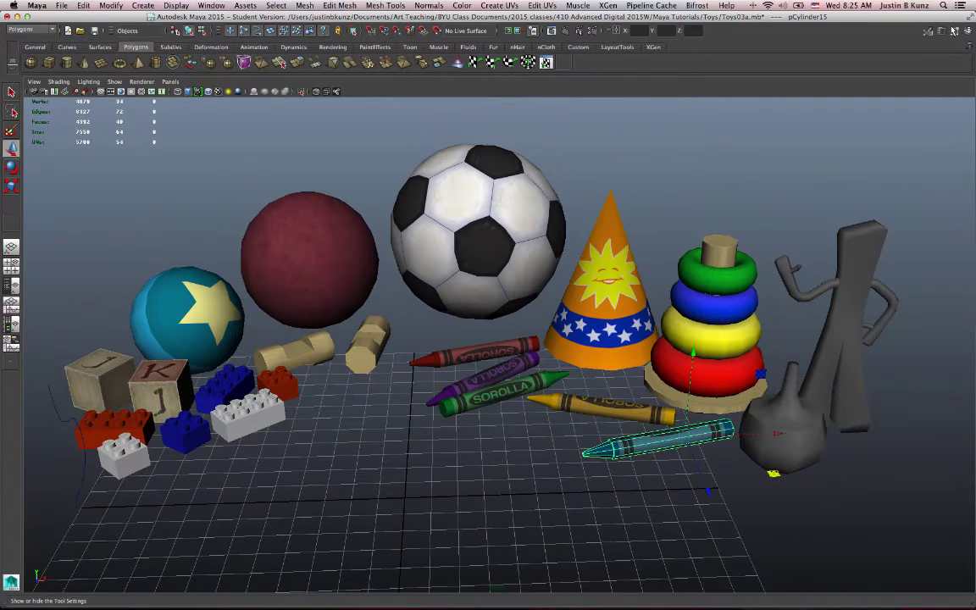
Show the channel box and layer editor, and create a new display layer containing all the toys in the scene.
left_click(954, 30)
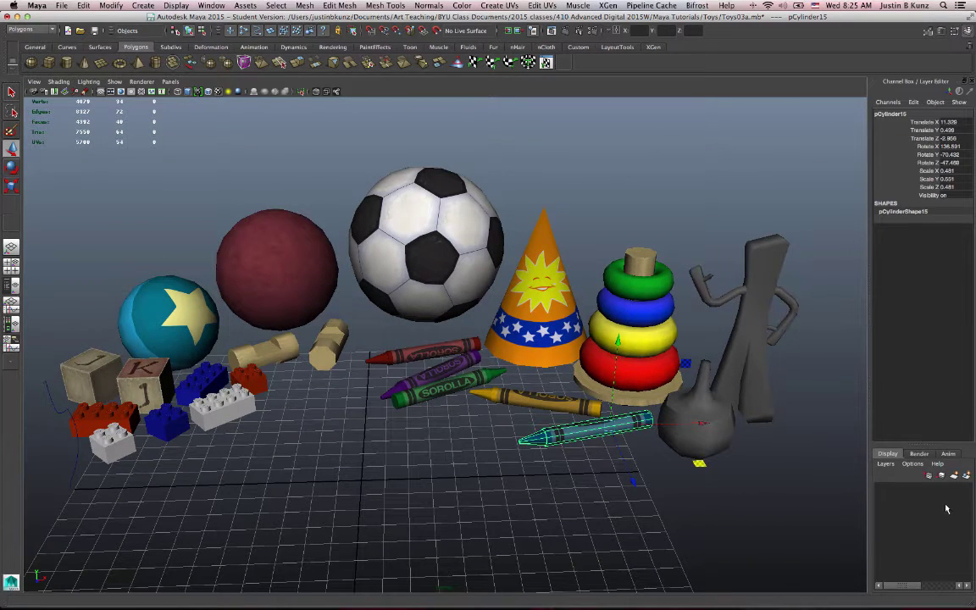
left_click_drag(793, 529, 33, 201)
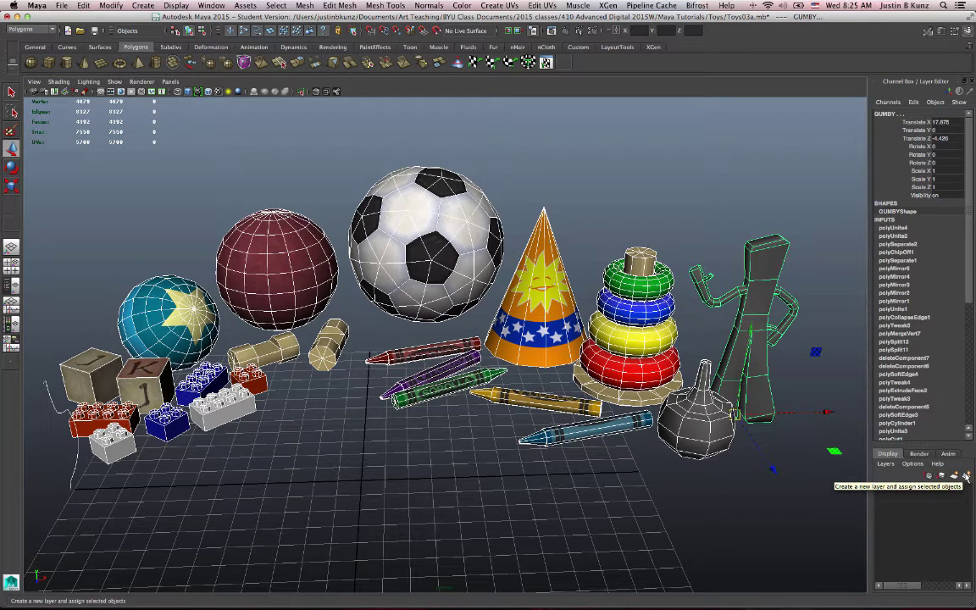
left_click(966, 477)
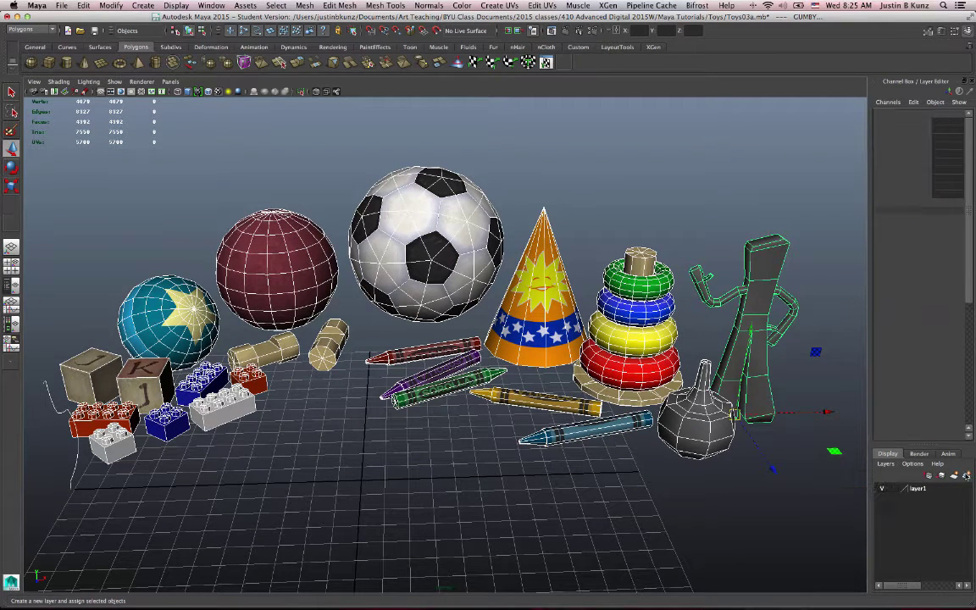
Toggle layer1's visibility, cycle its display type through template and reference back to normal, and test selecting toys.
left_click(882, 490)
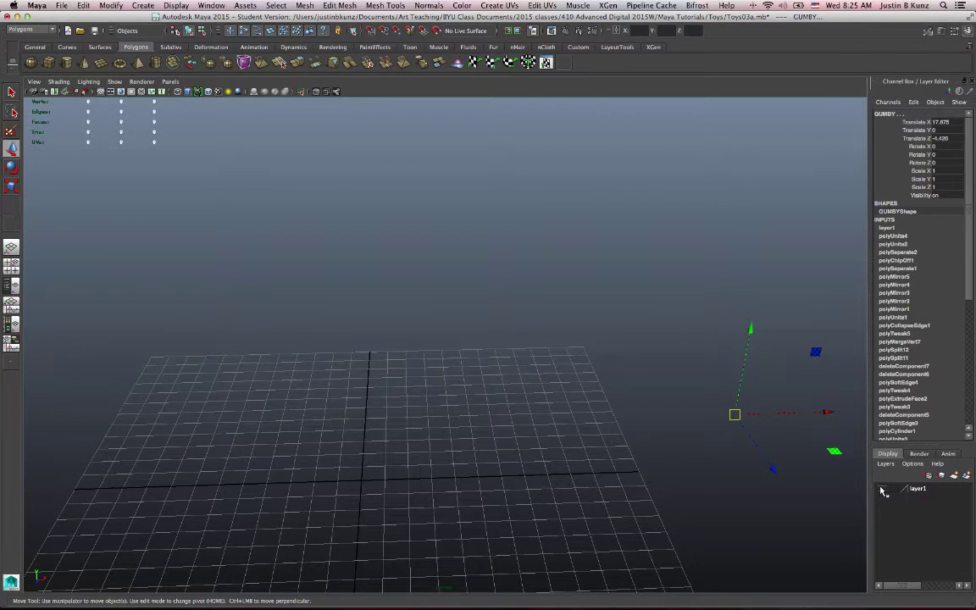
left_click(882, 490)
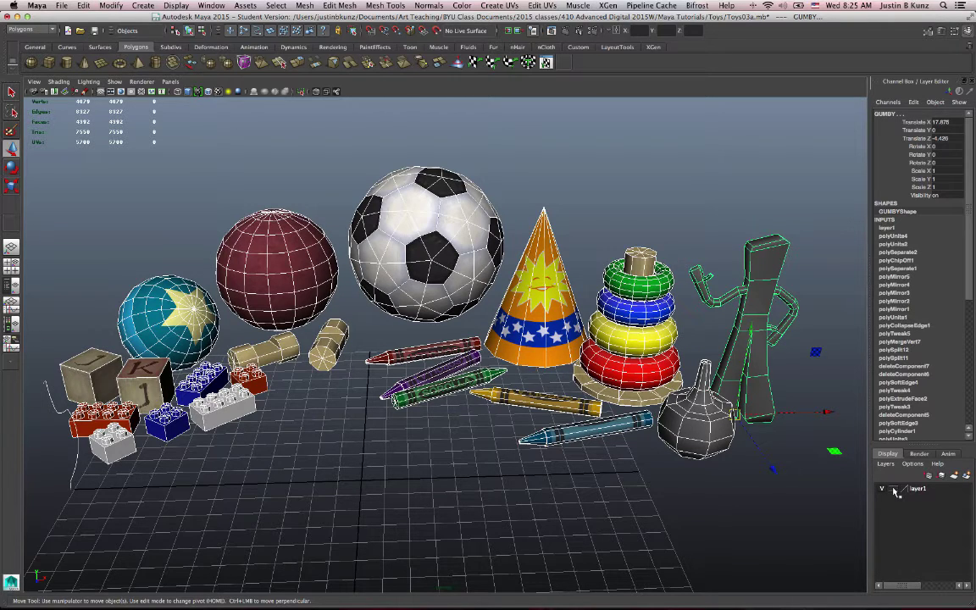
left_click(894, 489)
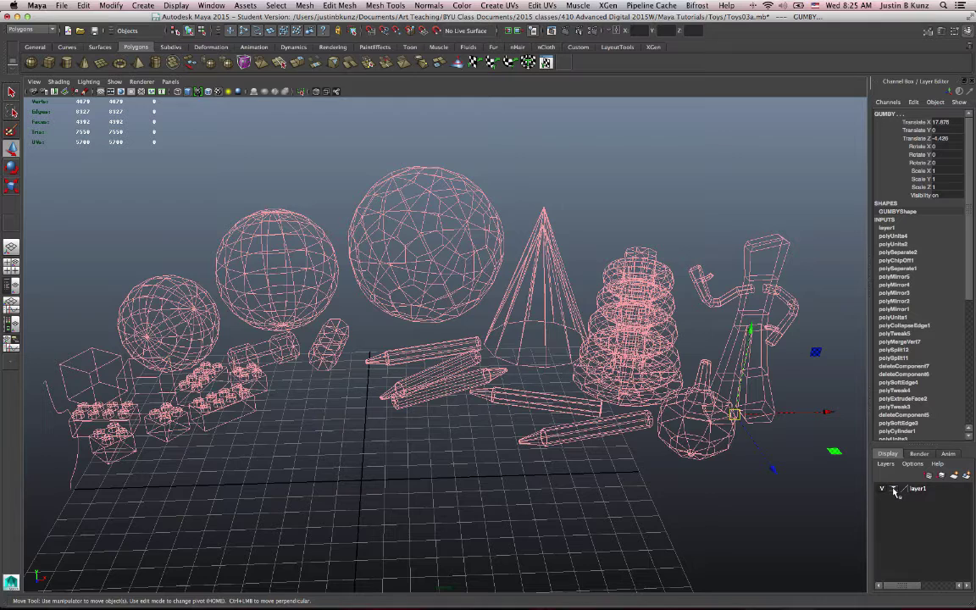
left_click(894, 489)
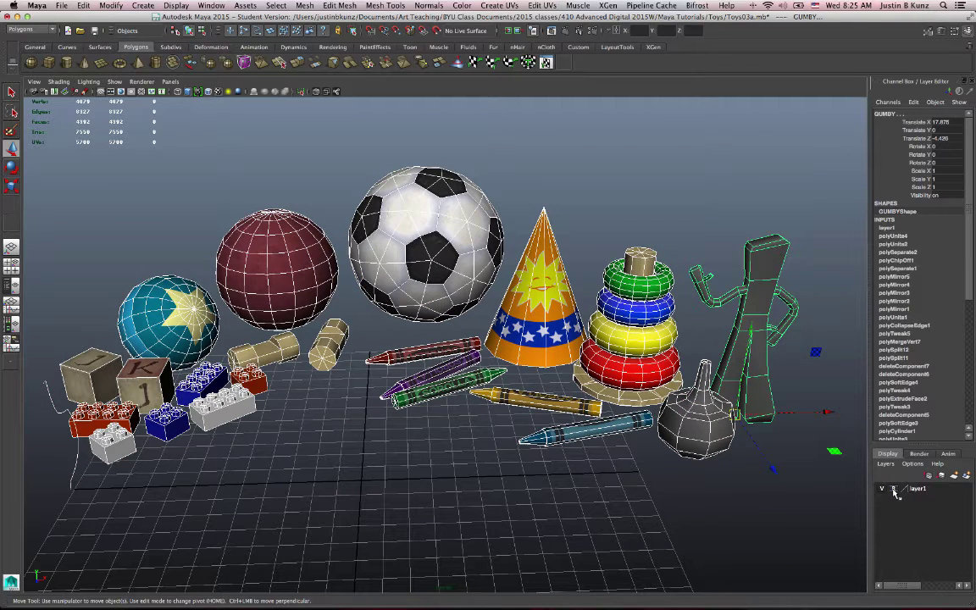
left_click(895, 491)
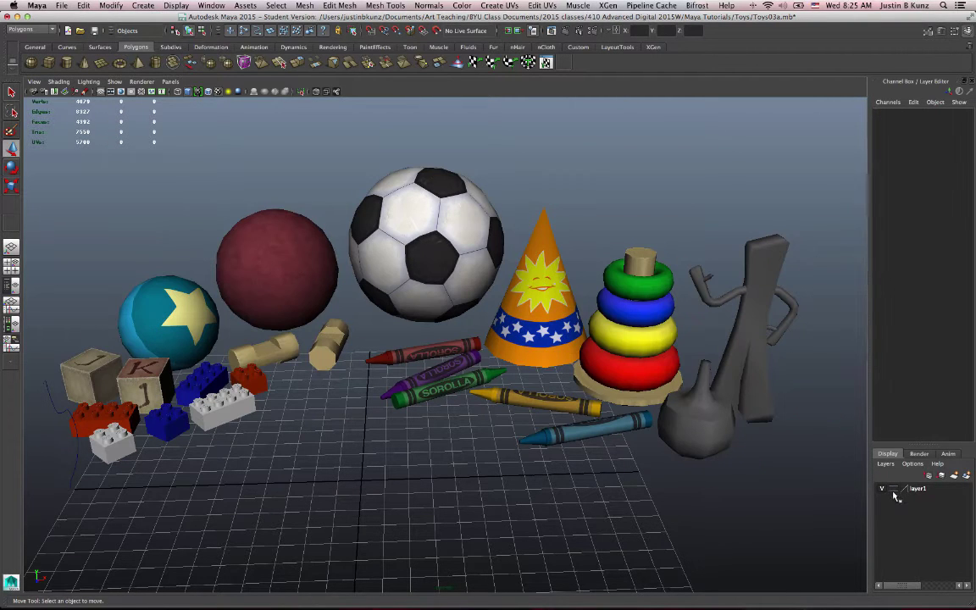
left_click(611, 423)
left_click(635, 373)
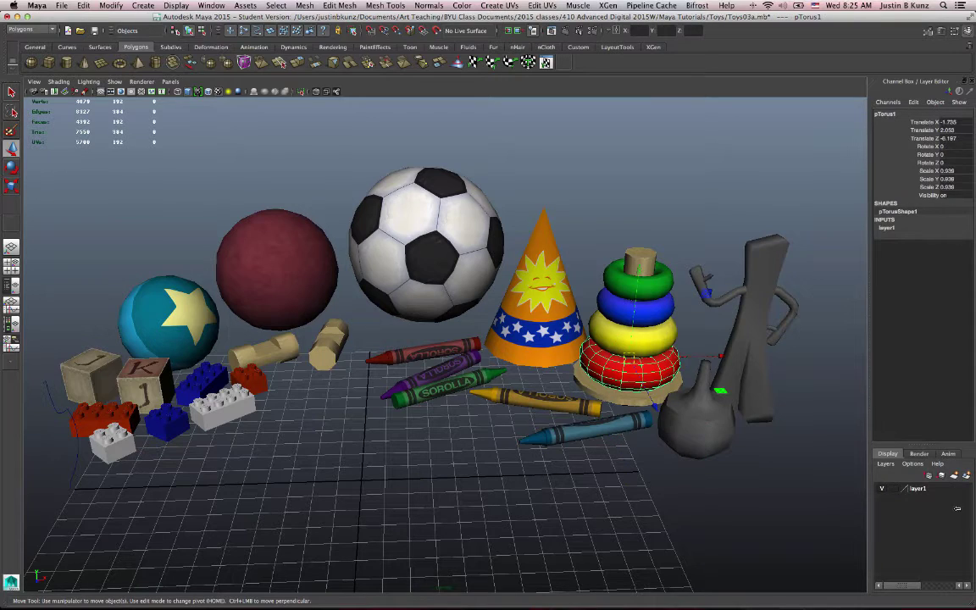
Set layer1's display type to reference and try selecting the toys in the viewport.
left_click(894, 490)
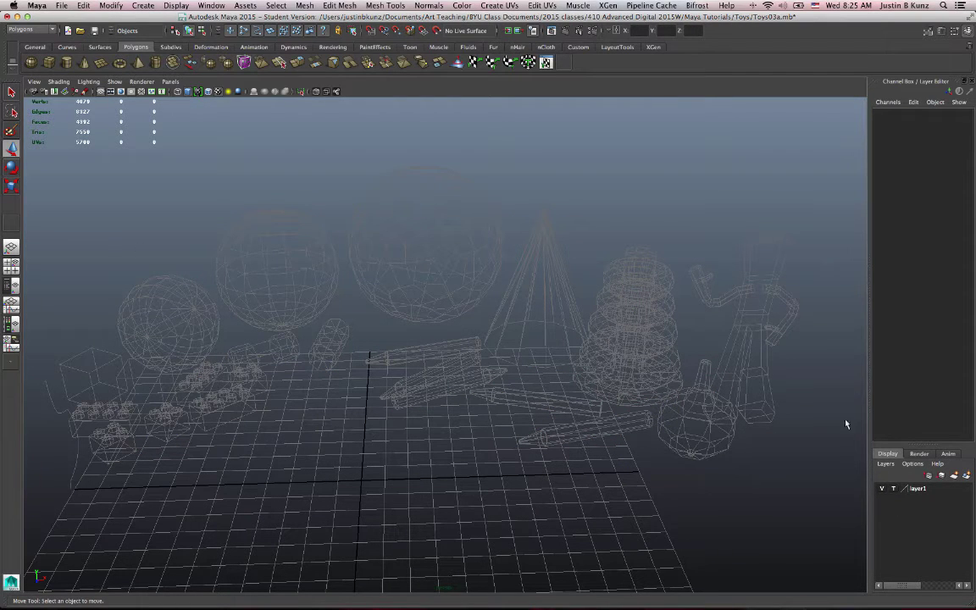
left_click(895, 490)
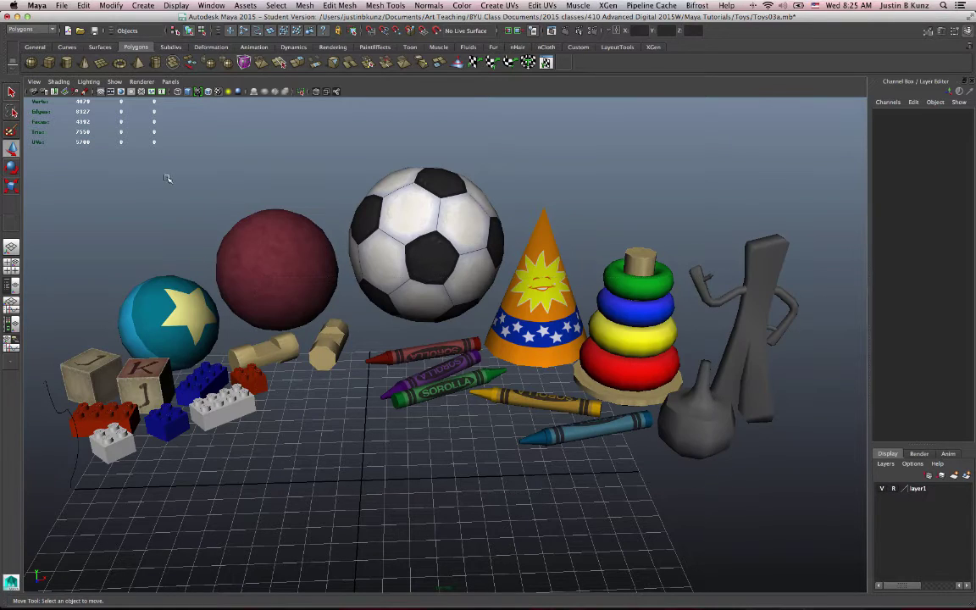
left_click_drag(570, 456, 807, 532)
left_click_drag(731, 487, 169, 150)
Examine the referenced toy arrangement from several angles, including a closer look at the blocks.
left_click_drag(467, 319, 788, 454, "alt")
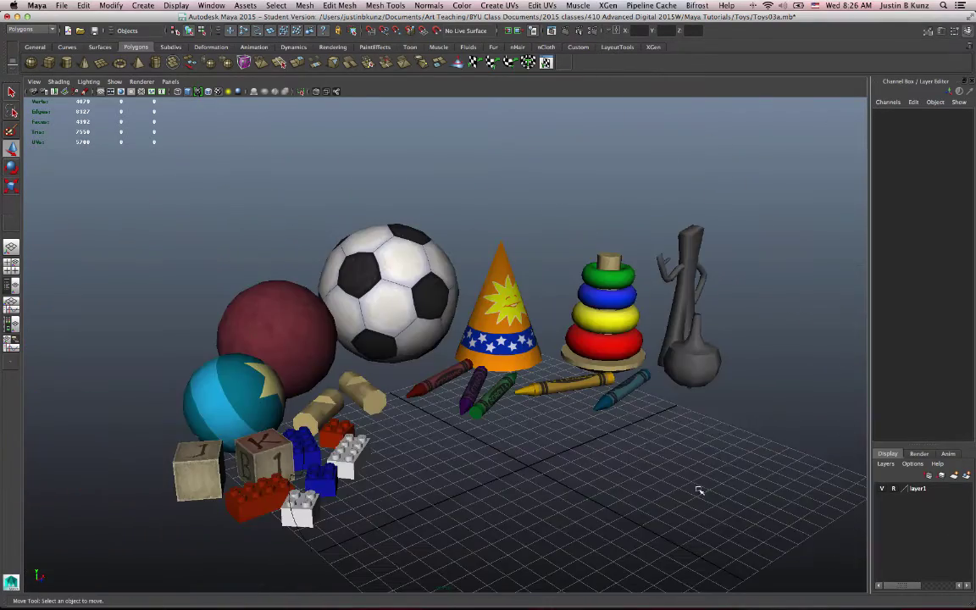
left_click_drag(546, 492, 330, 347, "alt")
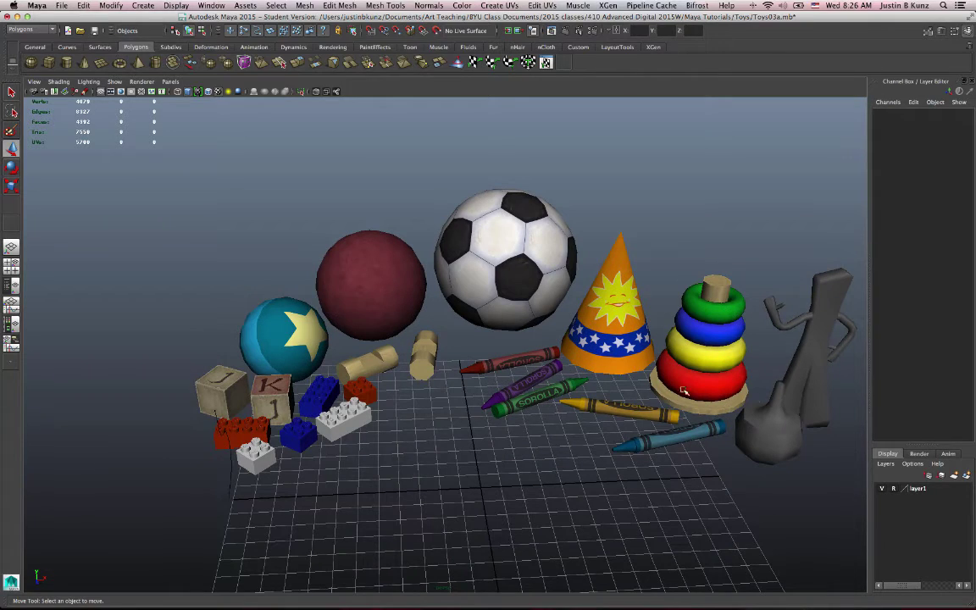
left_click_drag(469, 391, 514, 428, "alt")
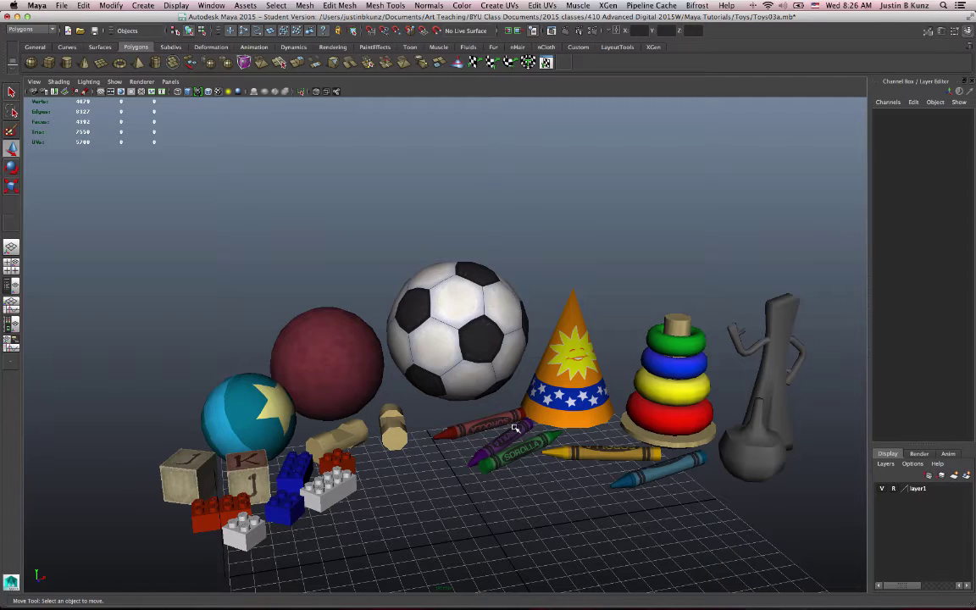
left_click_drag(516, 429, 434, 382, "alt")
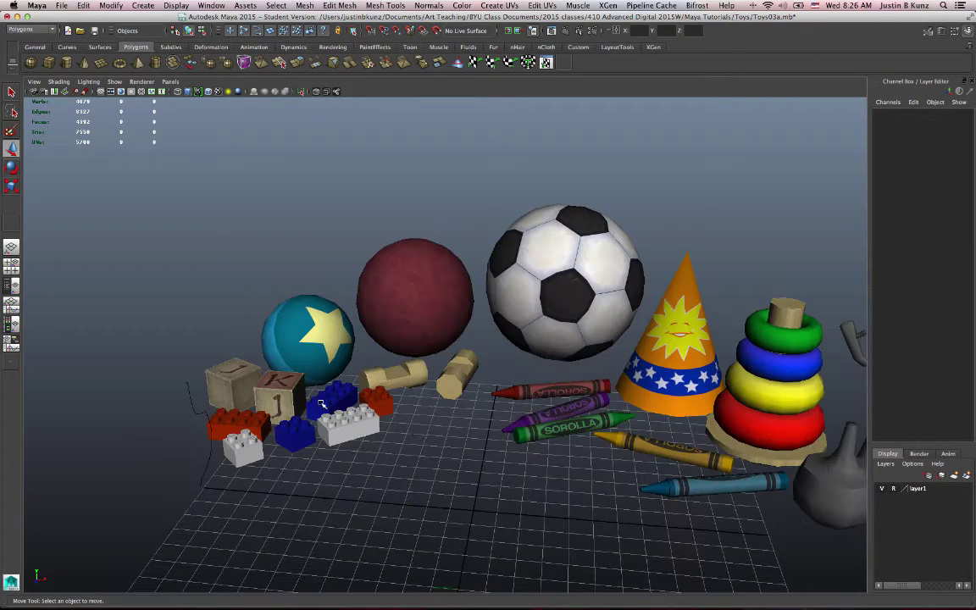
left_click_drag(275, 359, 375, 407, "alt")
middle_click_drag(374, 415, 436, 349, "alt")
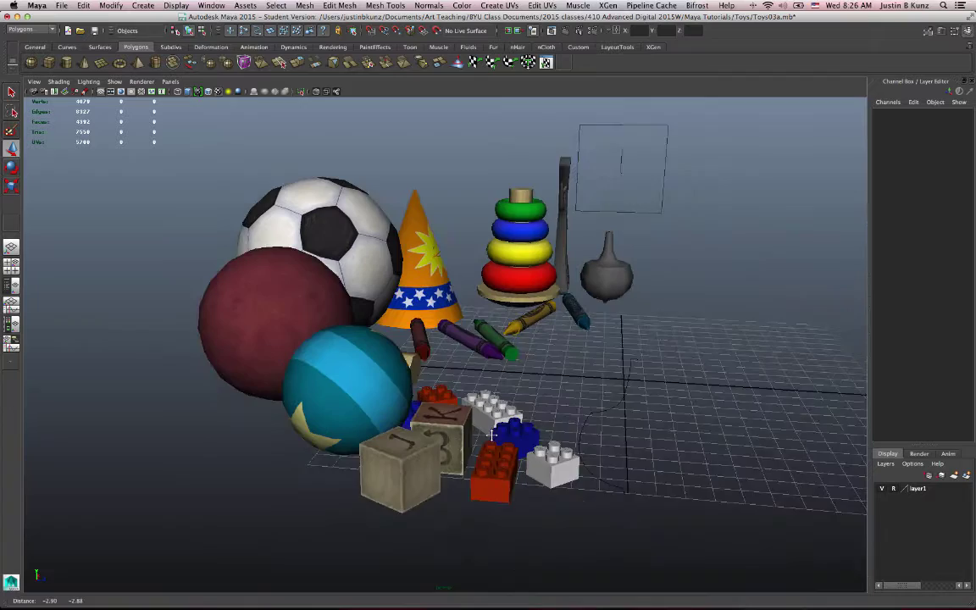
right_click_drag(508, 407, 645, 445, "alt")
middle_click_drag(555, 487, 633, 407, "alt")
left_click_drag(647, 408, 474, 440, "alt")
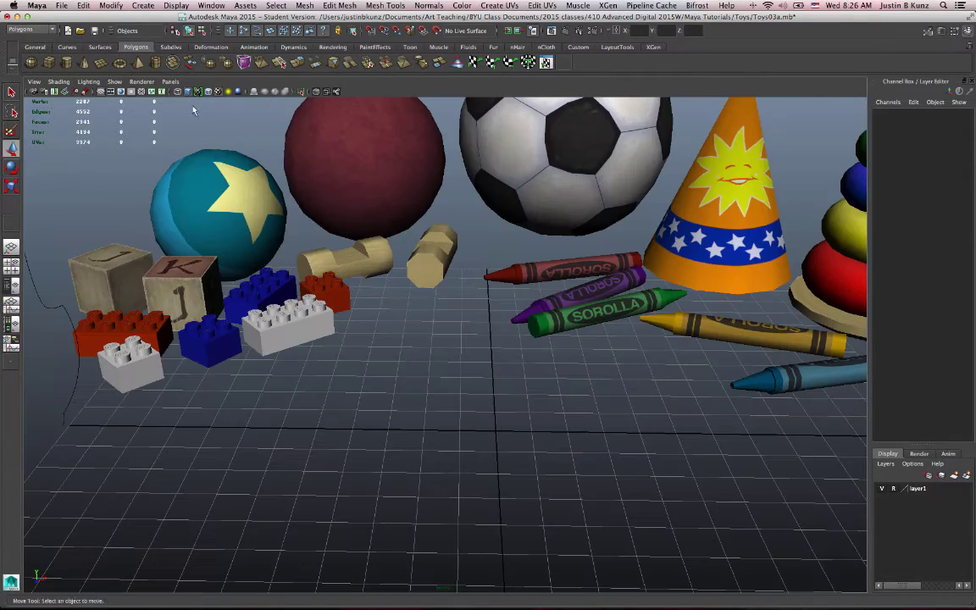
Draw a polygon cube about 2.25 units high and 3.11 units deep on the grid in front of the toys.
left_click(48, 64)
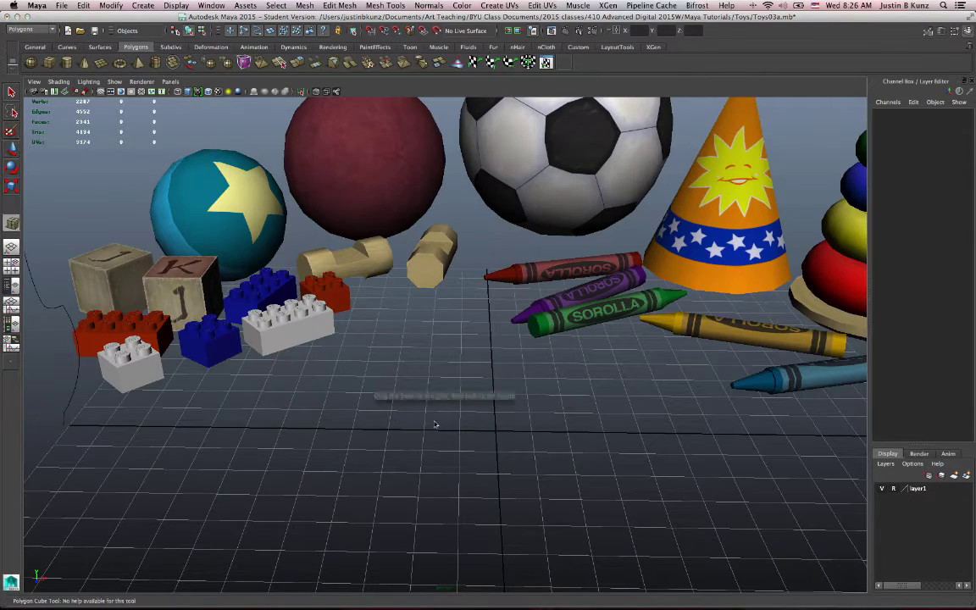
left_click_drag(349, 402, 523, 333)
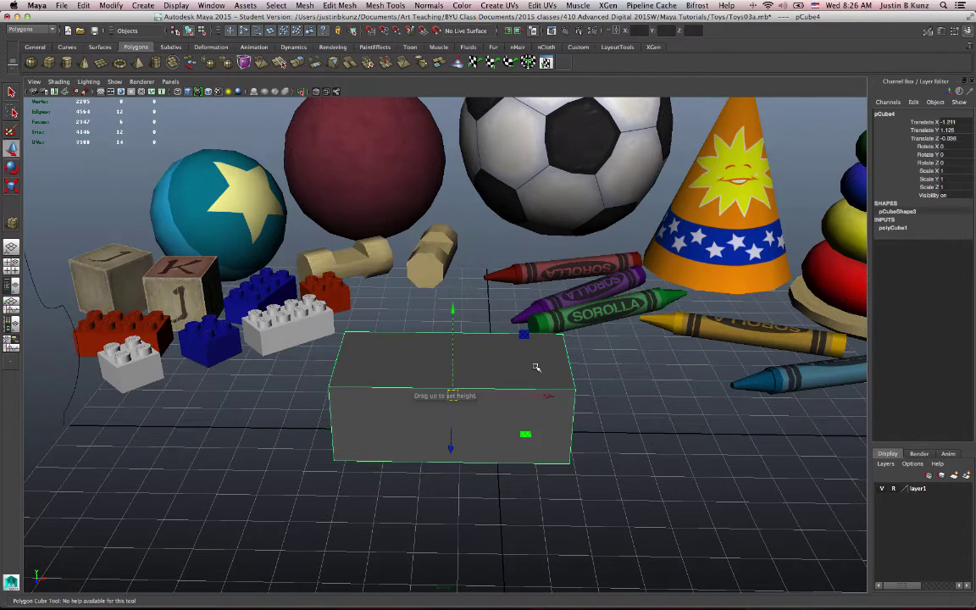
scroll(523, 333, "up", 1)
Show the new cube's attributes and set its Translate X and Translate Z to 0.
left_click(942, 32)
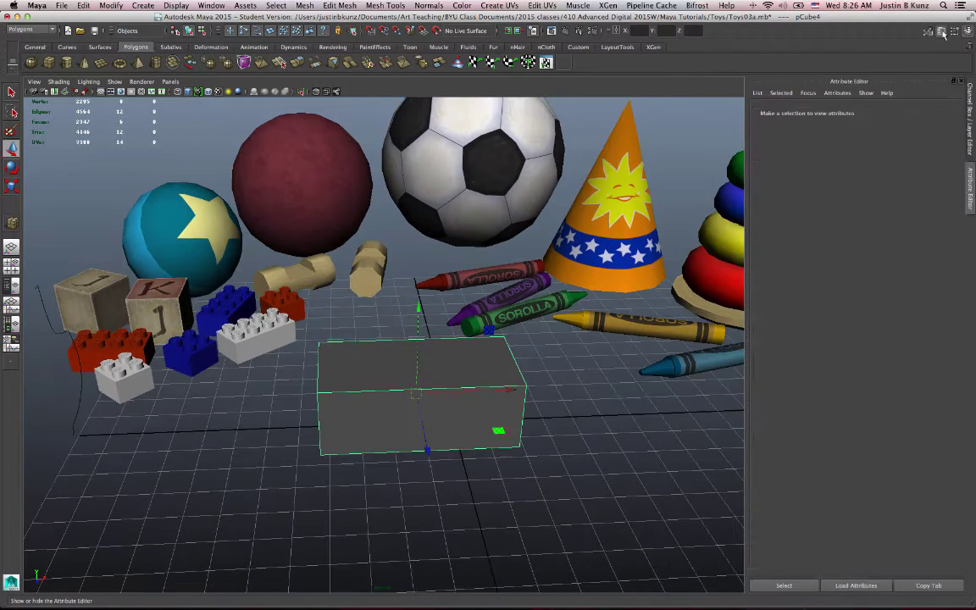
left_click(764, 112)
left_click_drag(573, 378, 626, 392, "alt")
middle_click_drag(625, 392, 628, 360, "alt")
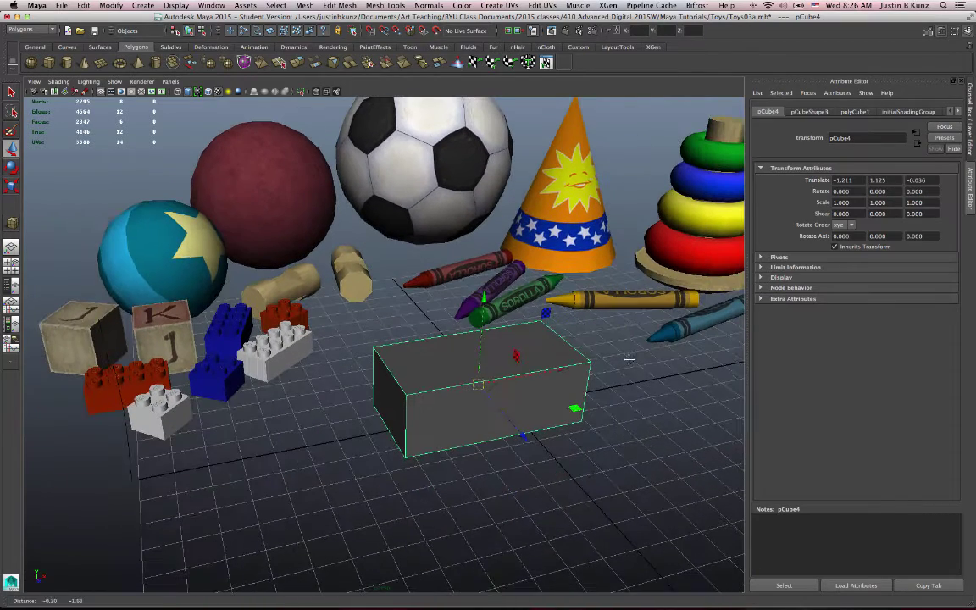
left_click(889, 181)
left_click_drag(856, 180, 830, 181)
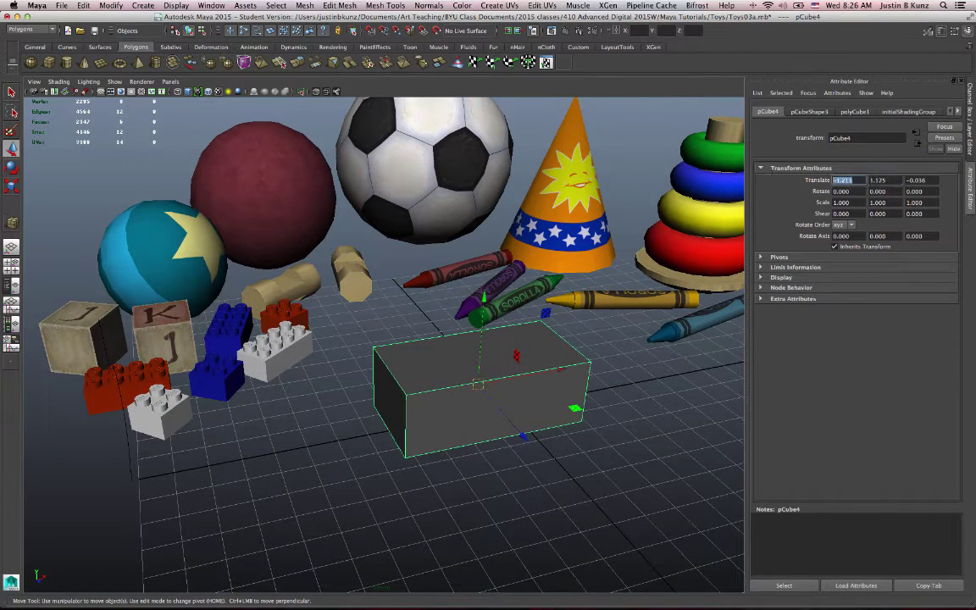
type("0")
key("Tab")
key("Tab")
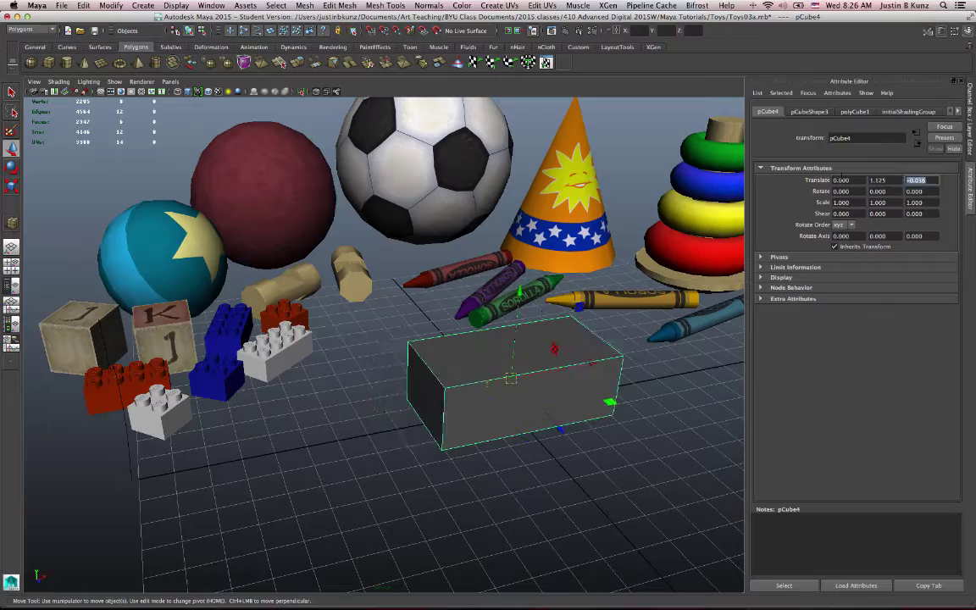
type("0")
key("Return")
Frame the cube and set its polyCube1 width, height and depth to 1.
mouse_move(489, 401)
left_mouse_down("alt")
mouse_move(473, 429)
mouse_move(483, 377)
mouse_move(479, 386)
left_mouse_up("alt")
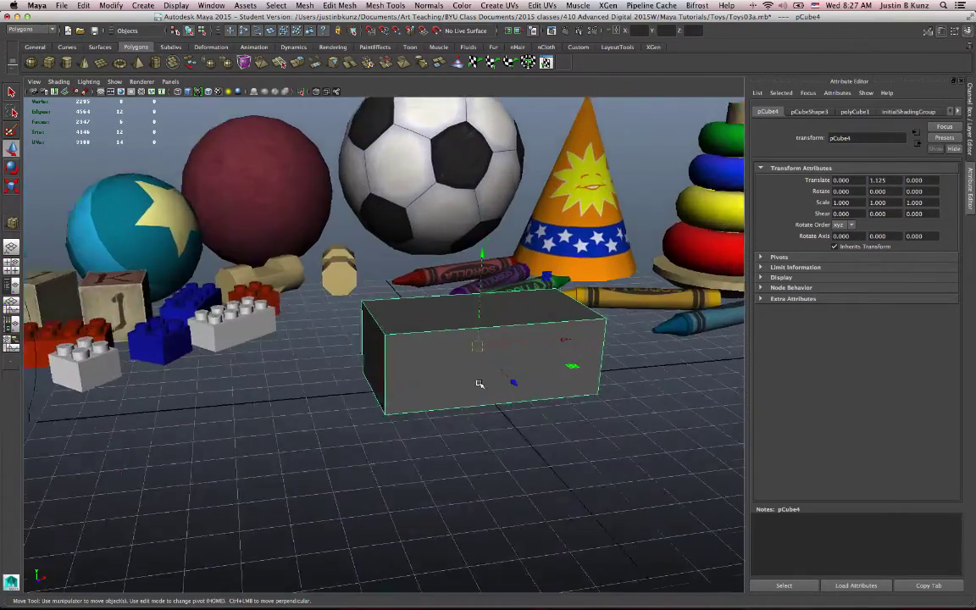
key("f")
middle_click_drag(491, 390, 560, 411, "alt")
left_click_drag(558, 411, 506, 394, "alt")
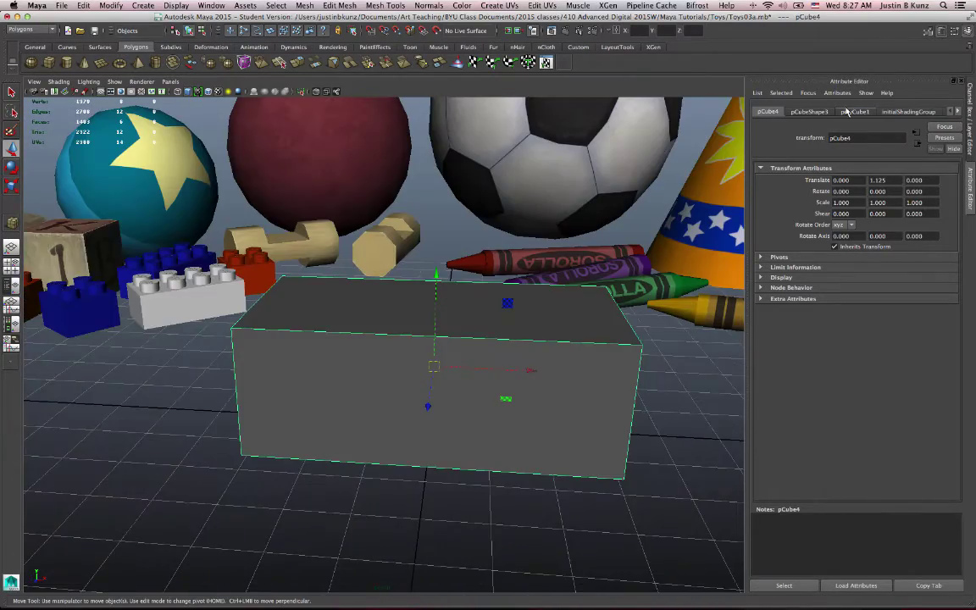
left_click(852, 112)
left_click(843, 179)
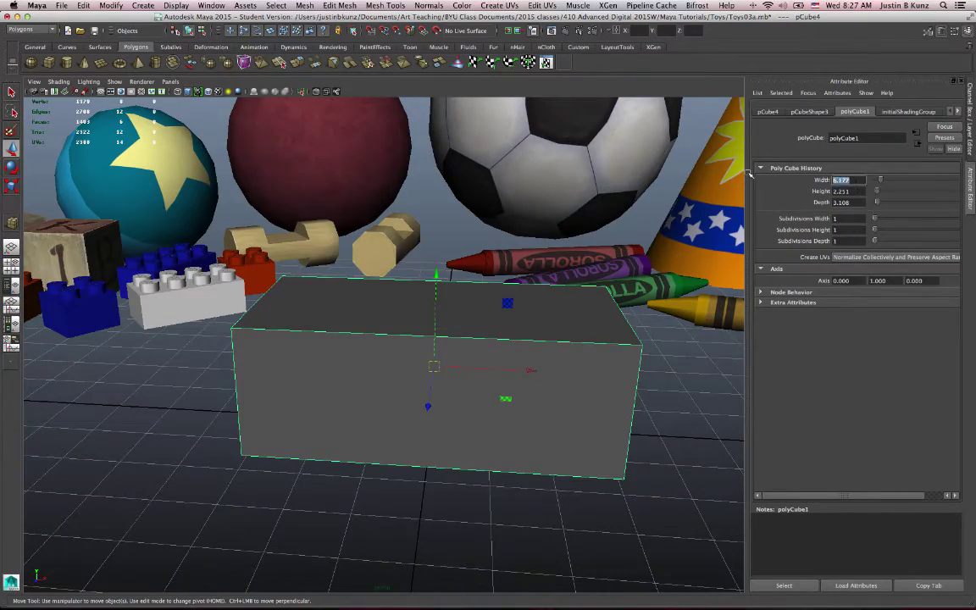
type("1")
key("Tab")
type("1")
key("Tab")
type("1")
key("Return")
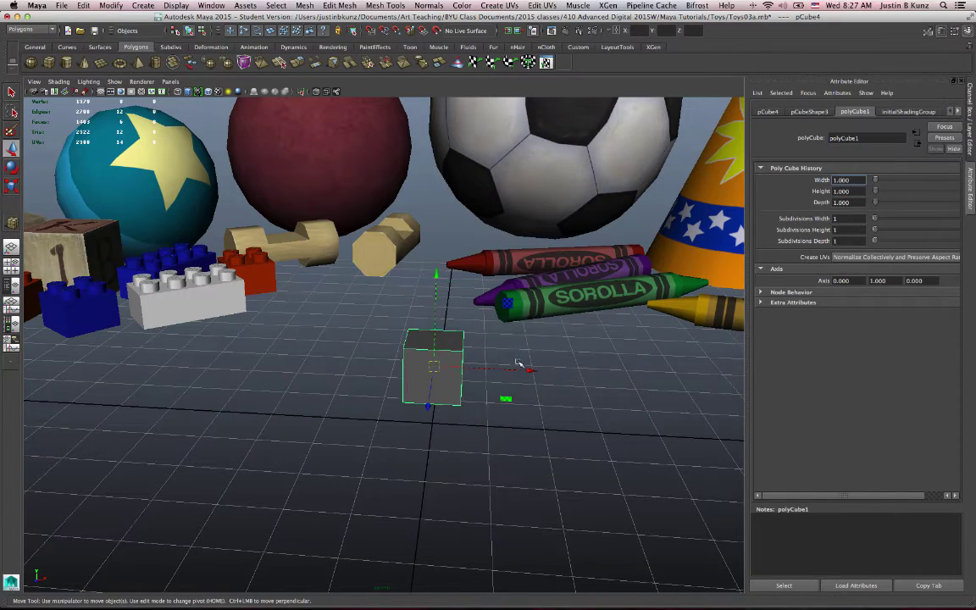
Set the cube's width, height and depth to 2 and frame it in the view.
left_click_drag(498, 342, 452, 340, "alt")
middle_click_drag(453, 340, 525, 379, "alt")
left_click_drag(525, 380, 470, 390, "alt")
right_click_drag(470, 390, 566, 345, "alt")
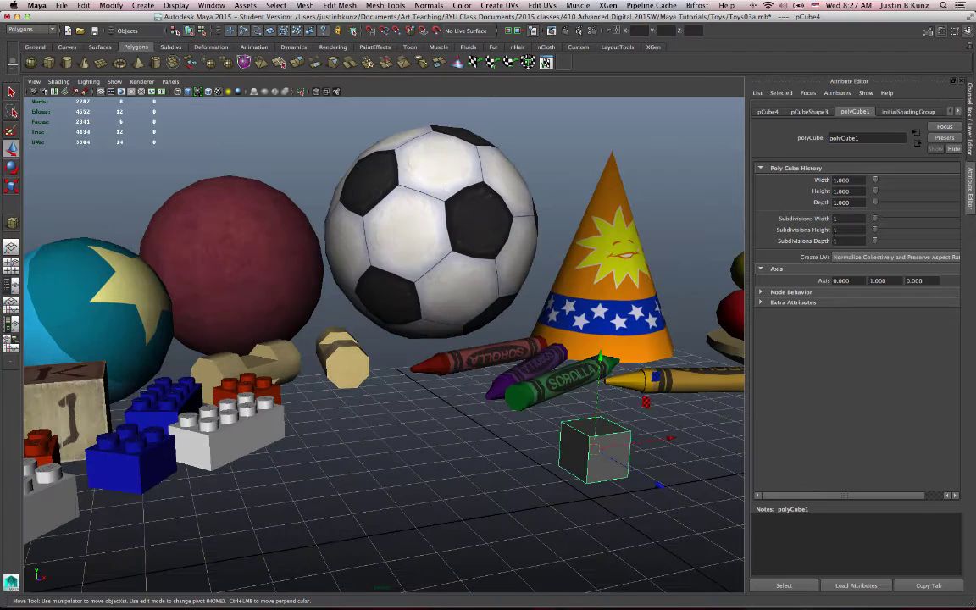
left_click_drag(853, 181, 791, 187)
type("2")
key("Tab")
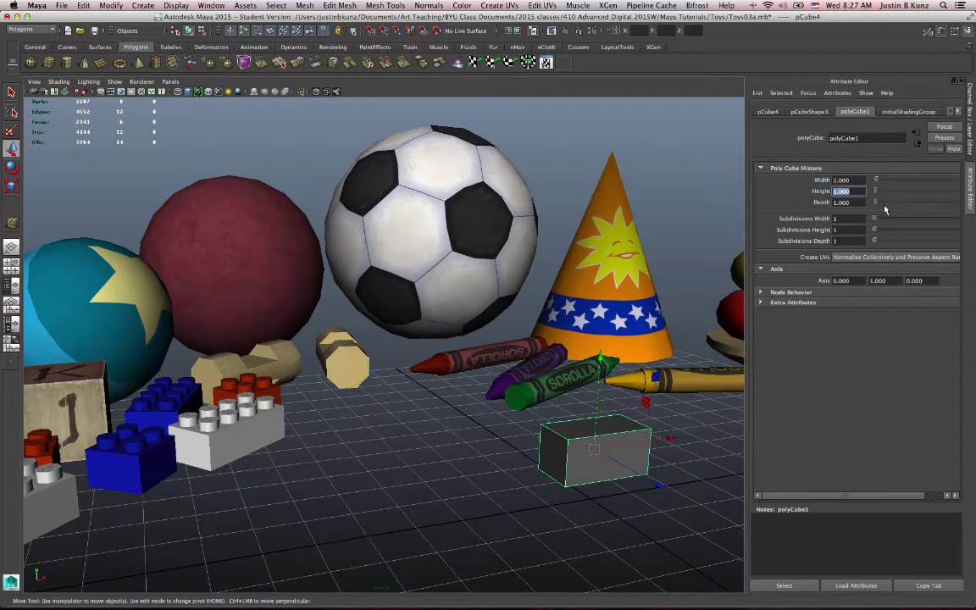
type("2")
key("Tab")
type("2")
key("Return")
middle_click_drag(619, 335, 551, 337, "alt")
left_click_drag(551, 337, 653, 347, "alt")
key("f")
left_click_drag(736, 260, 813, 240, "alt")
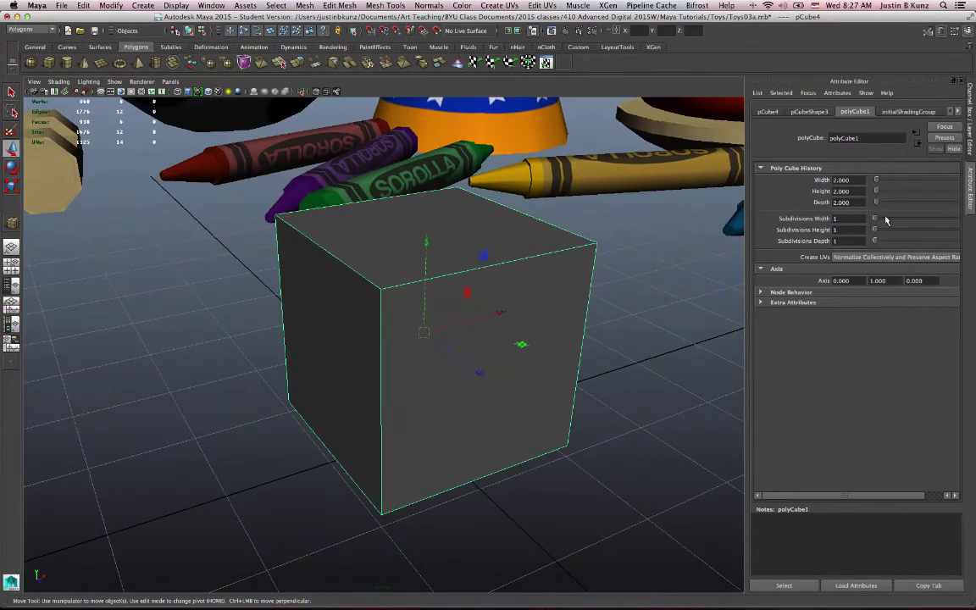
Try subdividing the cube 6 times in width and 5 times in height and depth, and undo the changes.
left_click_drag(875, 218, 882, 241)
left_click_drag(704, 288, 536, 391, "alt")
key("super+z")
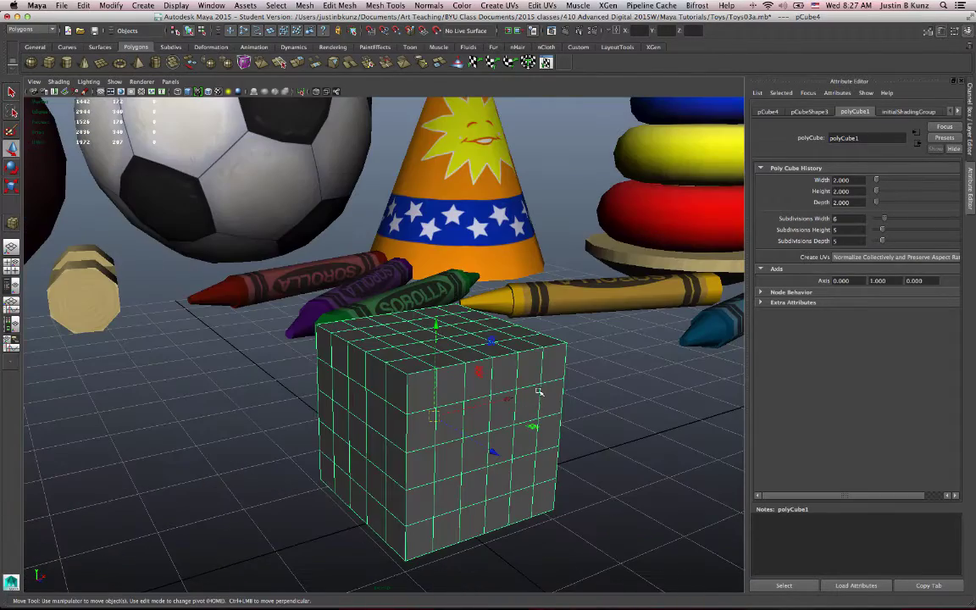
key("super+z")
key("super+z")
key("super+z")
Inspect the cube from several sides against the surrounding toys and frame it with the Select tool active.
middle_click_drag(487, 376, 571, 366, "alt")
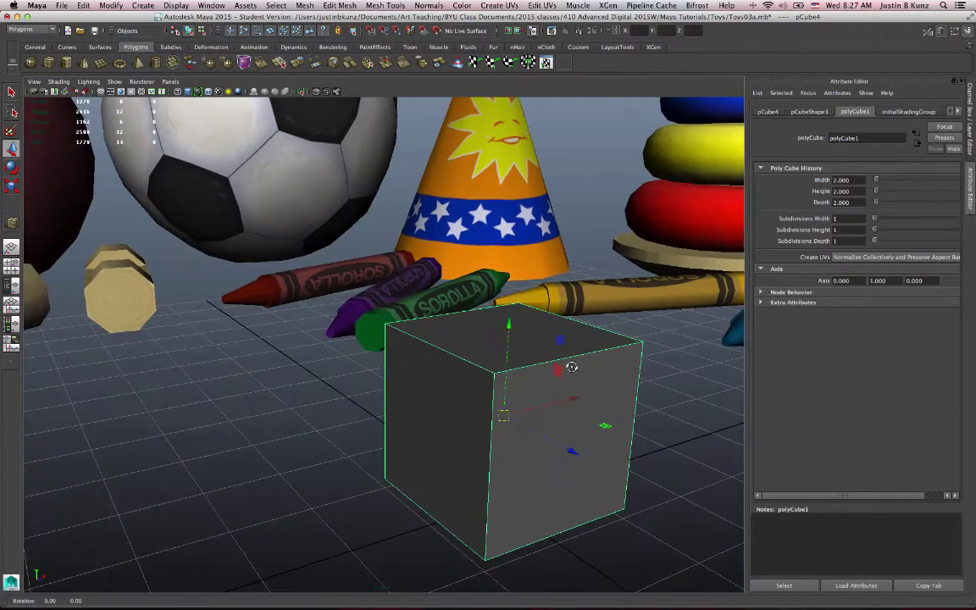
left_click_drag(571, 366, 647, 364, "alt")
right_click_drag(648, 364, 484, 363, "alt")
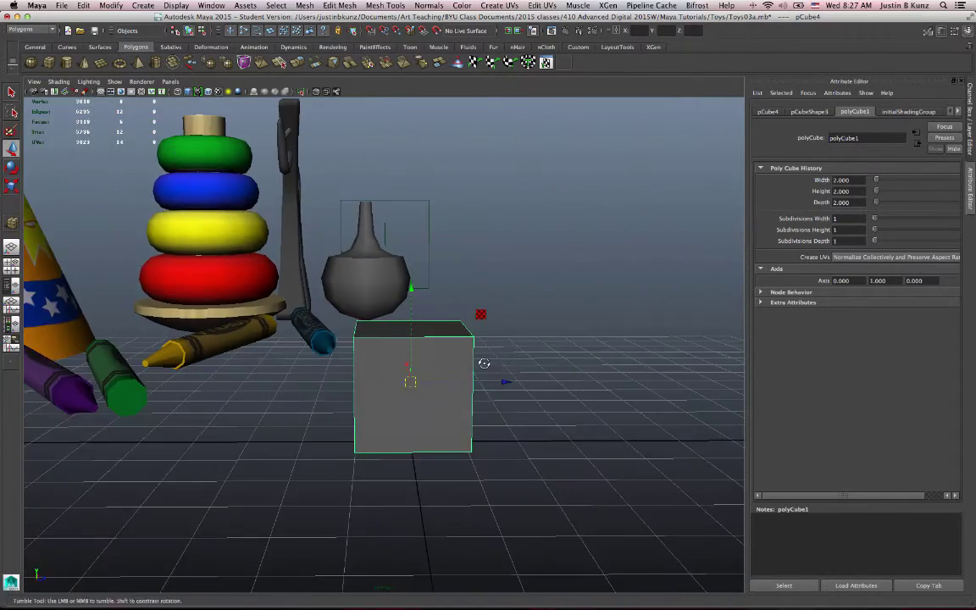
left_click_drag(484, 363, 534, 458, "alt")
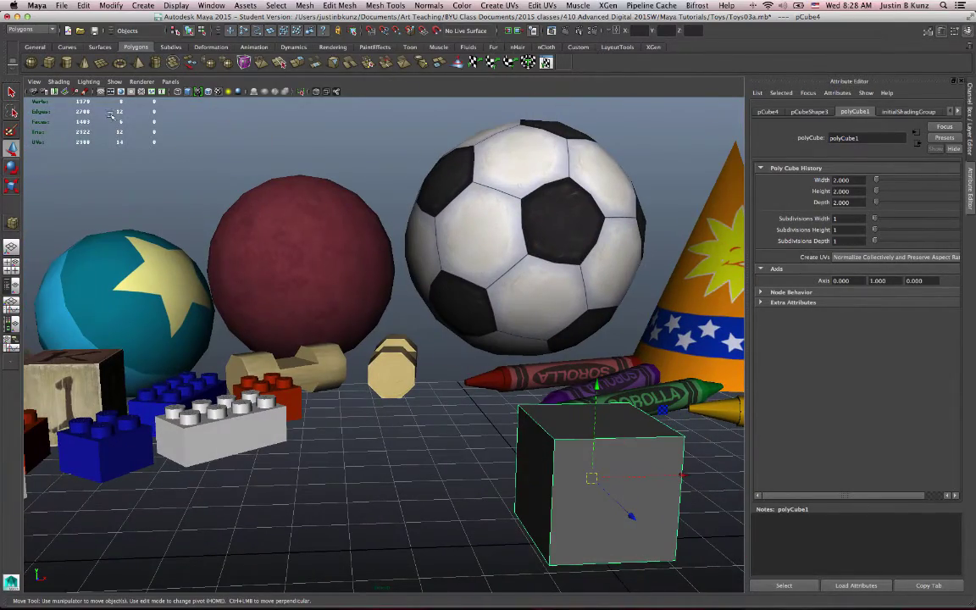
left_click_drag(209, 224, 468, 414, "alt")
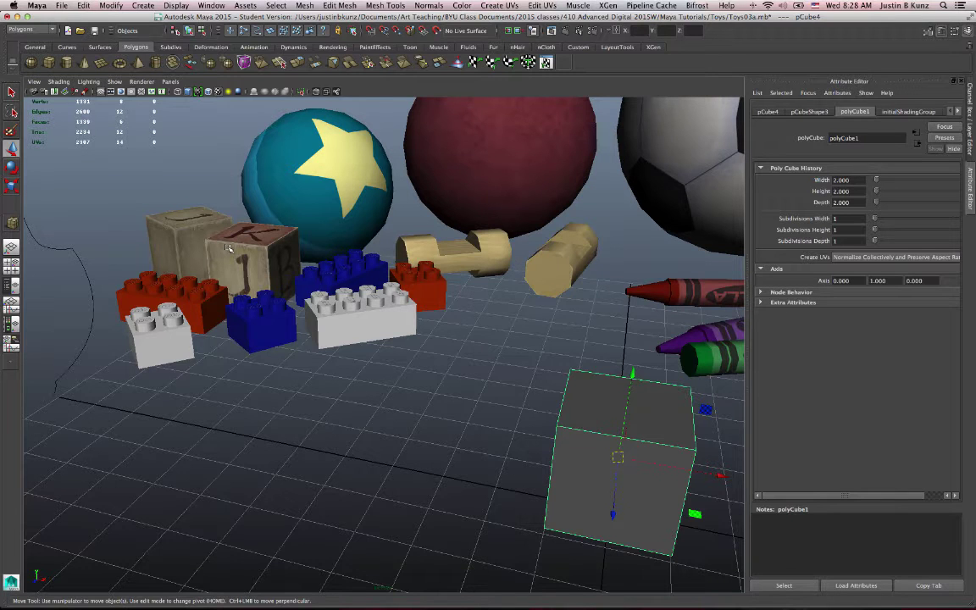
key("f")
key("q")
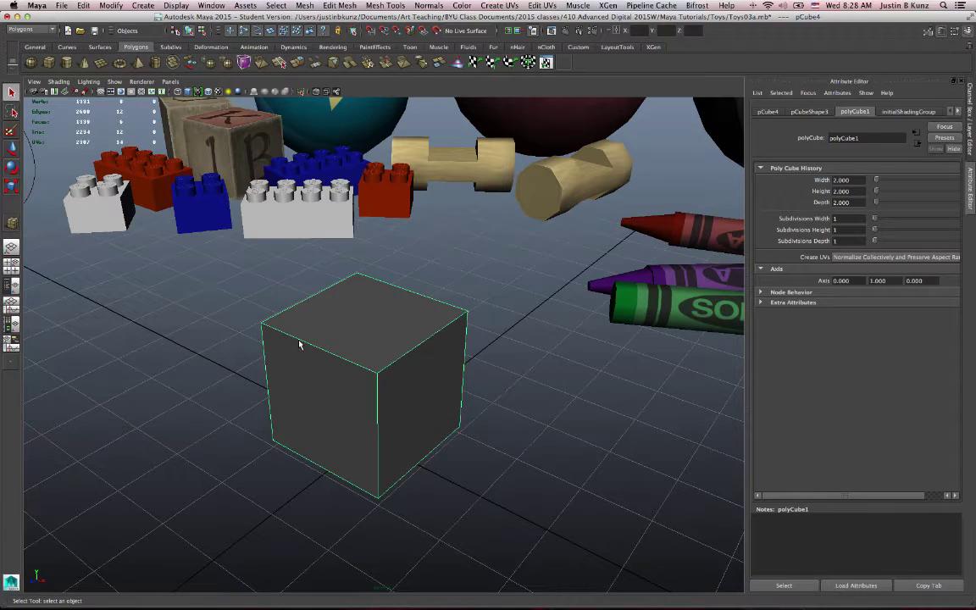
Switch to Firefox and view the Toy Tutorials page with the Maya_Tutorials_Toy_Textures.zip download link.
key("super+Tab")
key("super+Tab")
key("super+Tab")
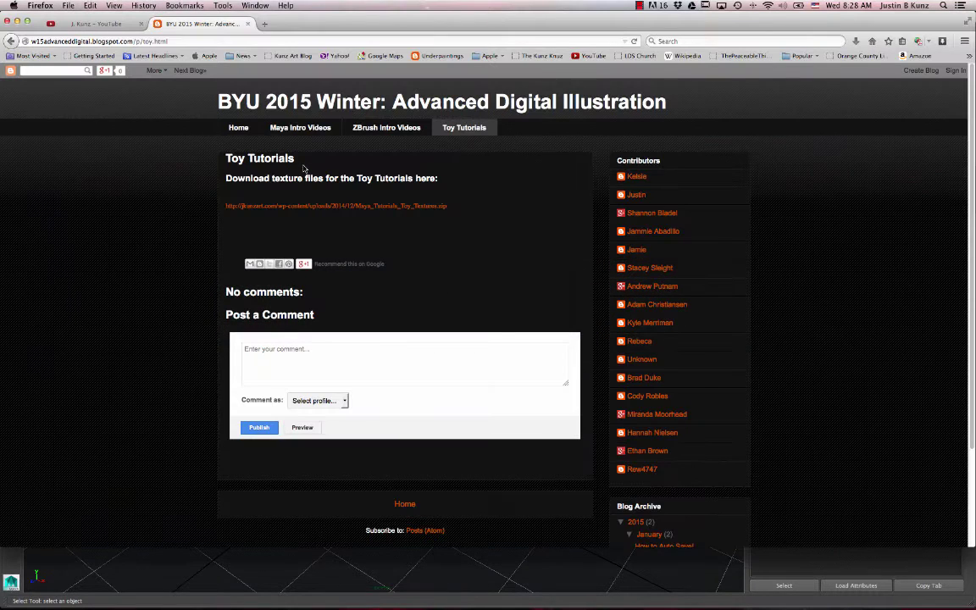
left_click(462, 128)
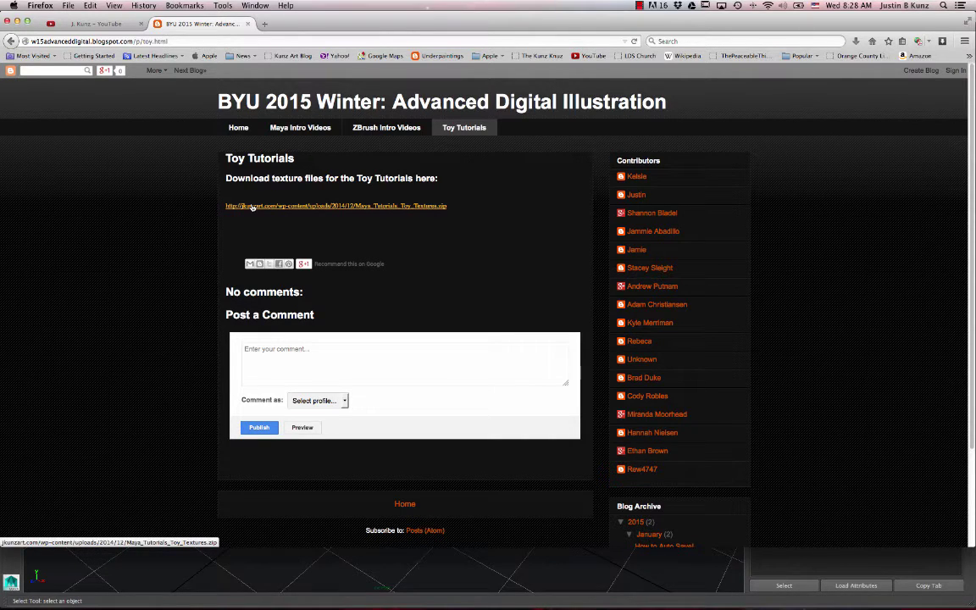
Return to Maya and check the Maya Tutorials project's scenes folder while browsing for a file to open.
key("super+Tab")
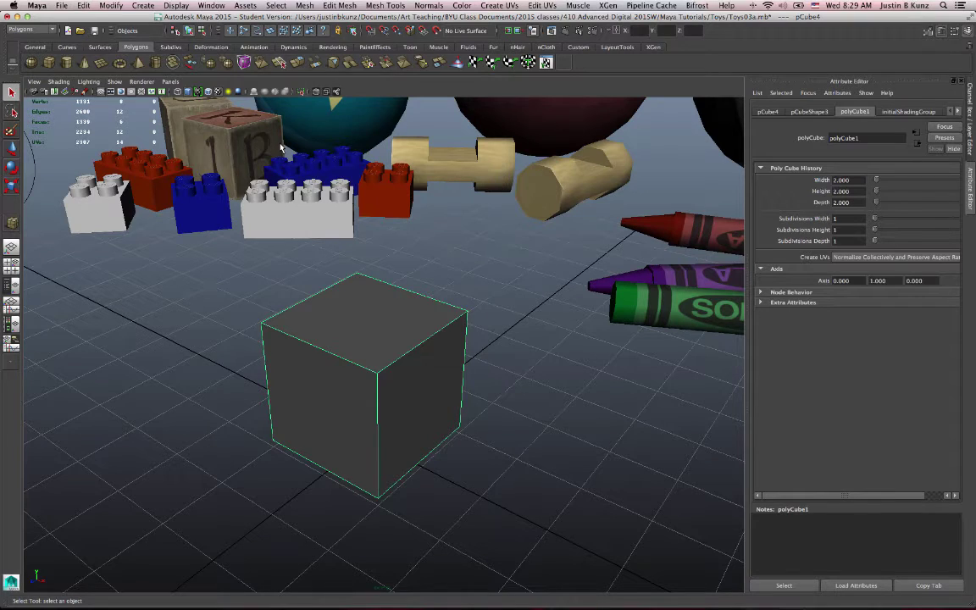
key("super+o")
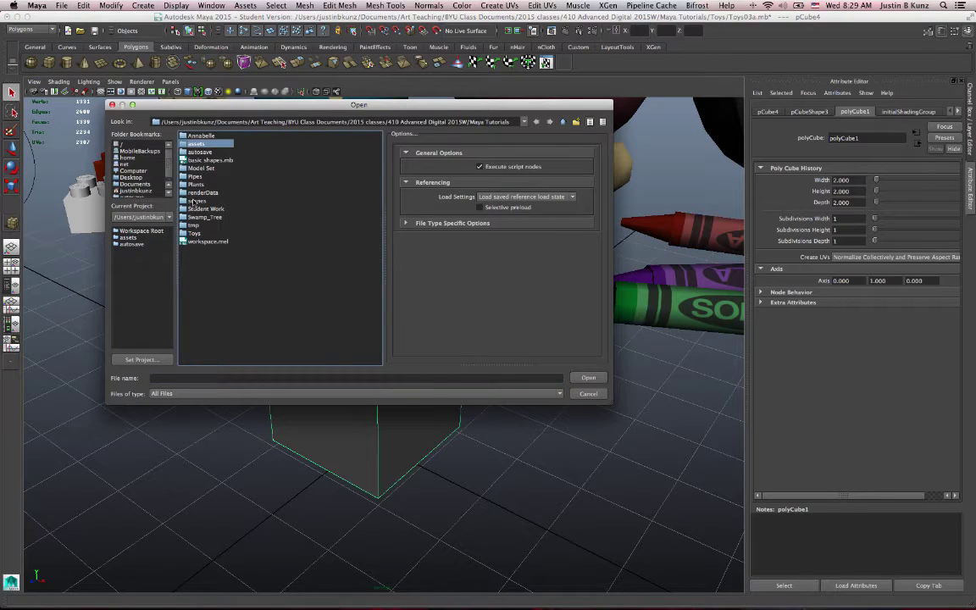
left_click(196, 201)
double_click(196, 202)
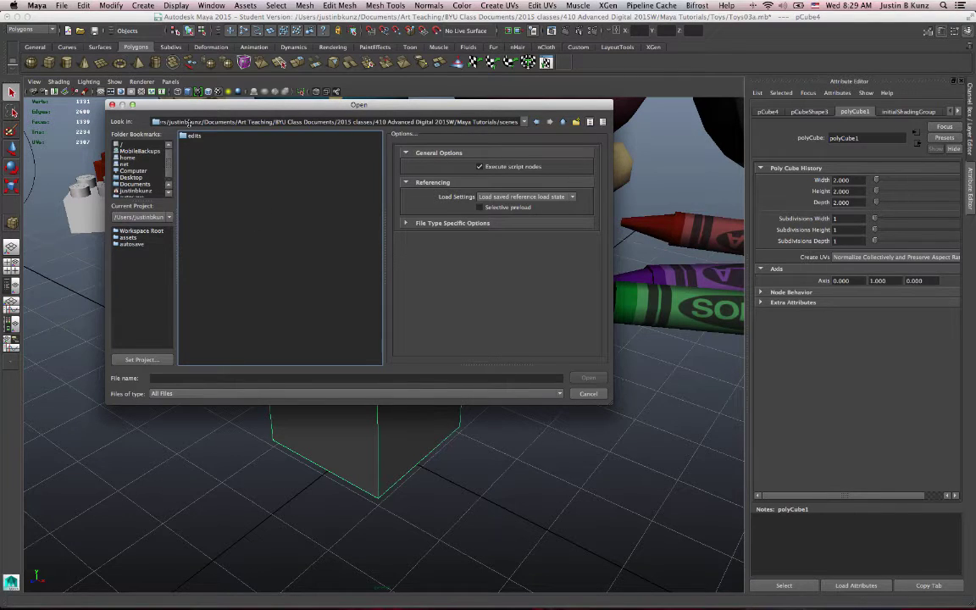
left_click(563, 122)
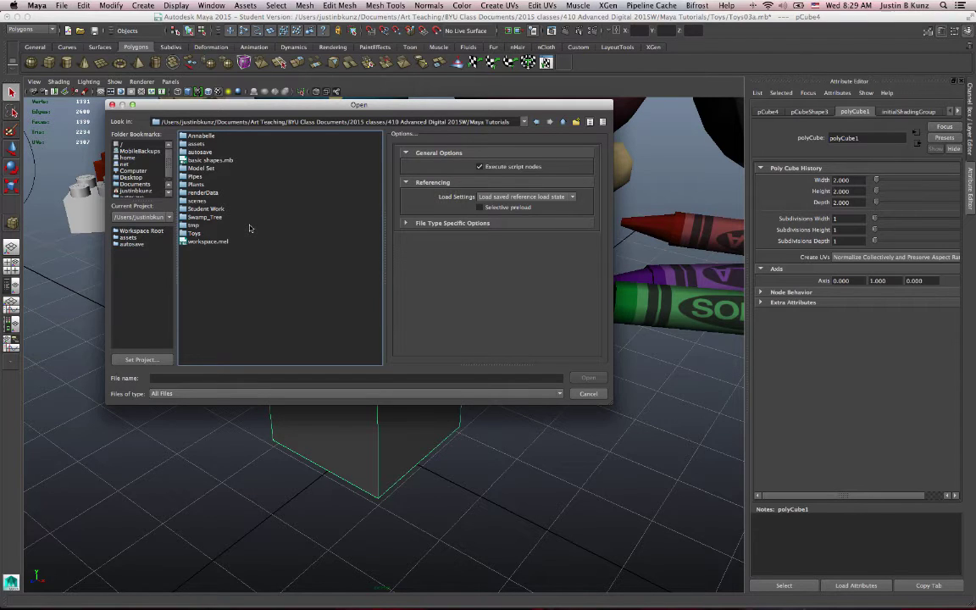
Look through the Toys folder and its Textures subfolder, and leave the file browser without opening anything.
left_click(194, 233)
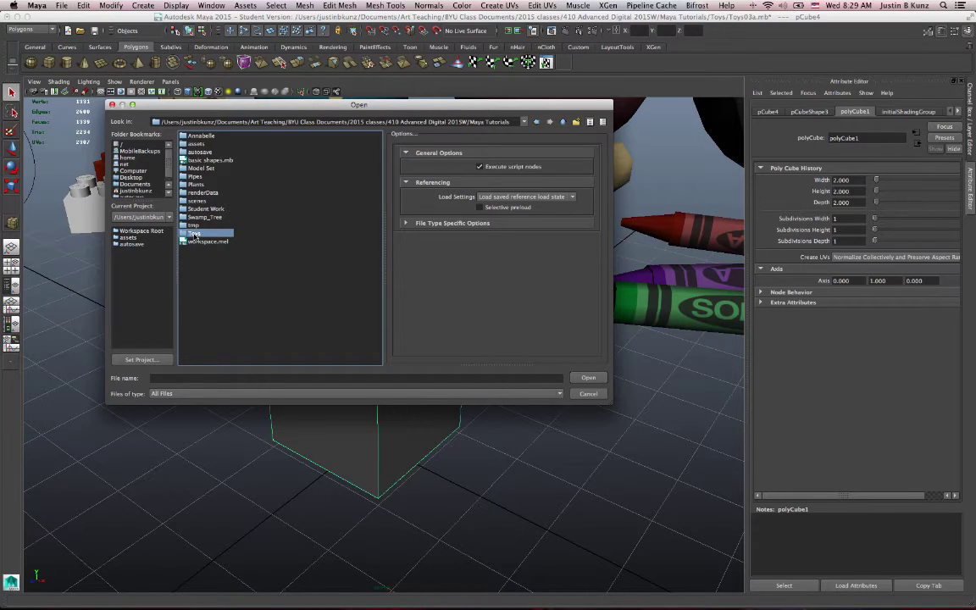
double_click(194, 234)
left_click(201, 144)
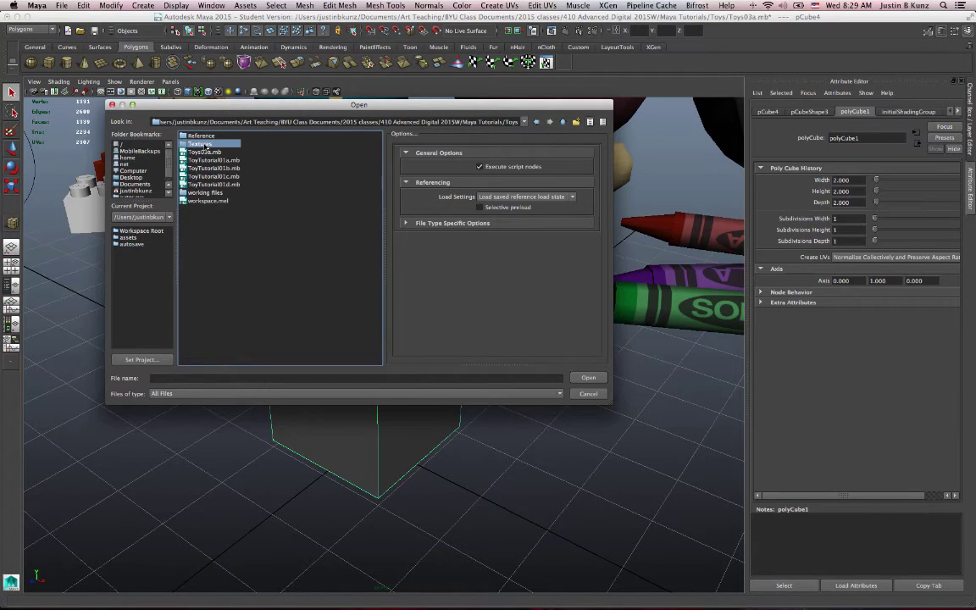
left_click(214, 184)
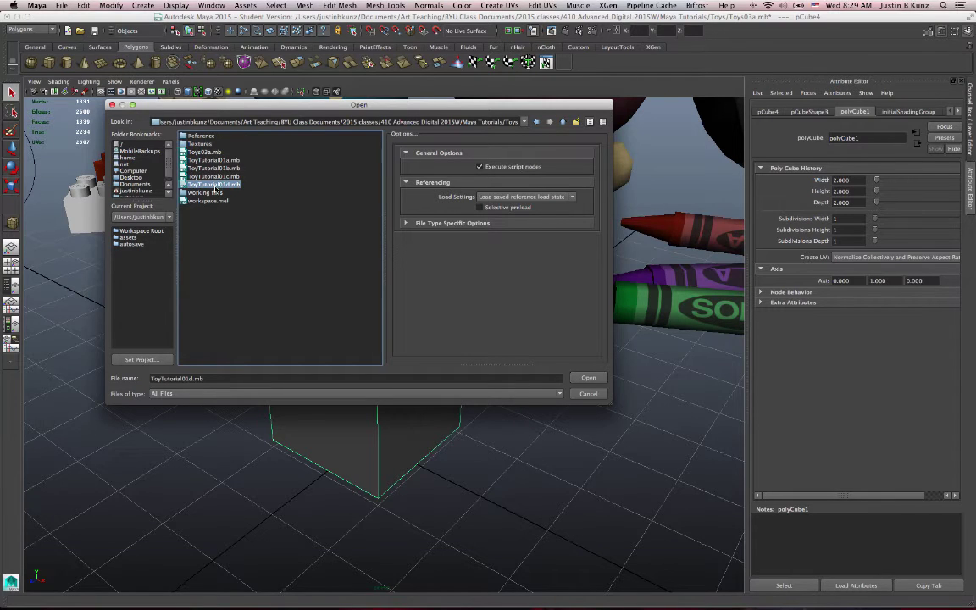
left_click(201, 144)
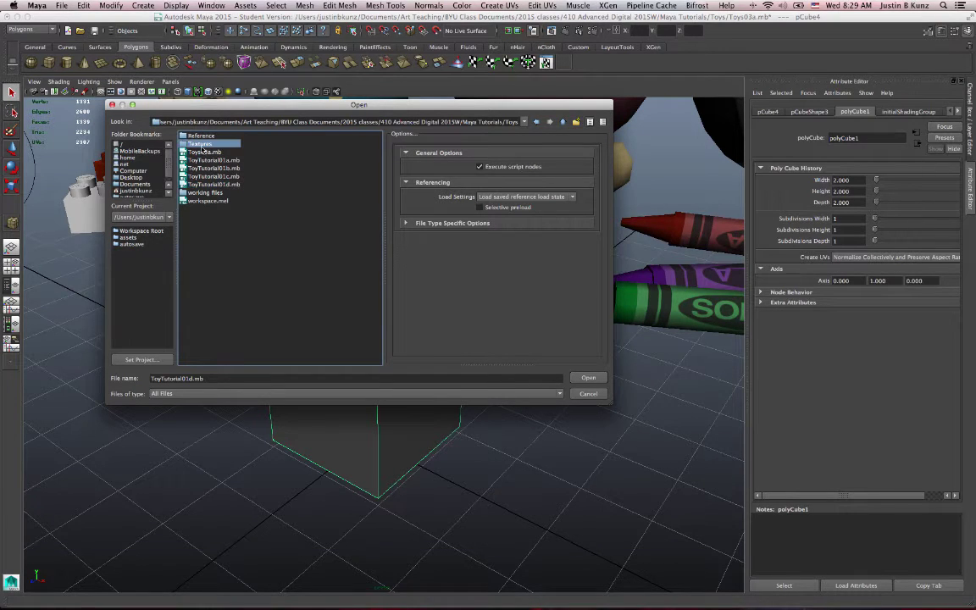
double_click(202, 145)
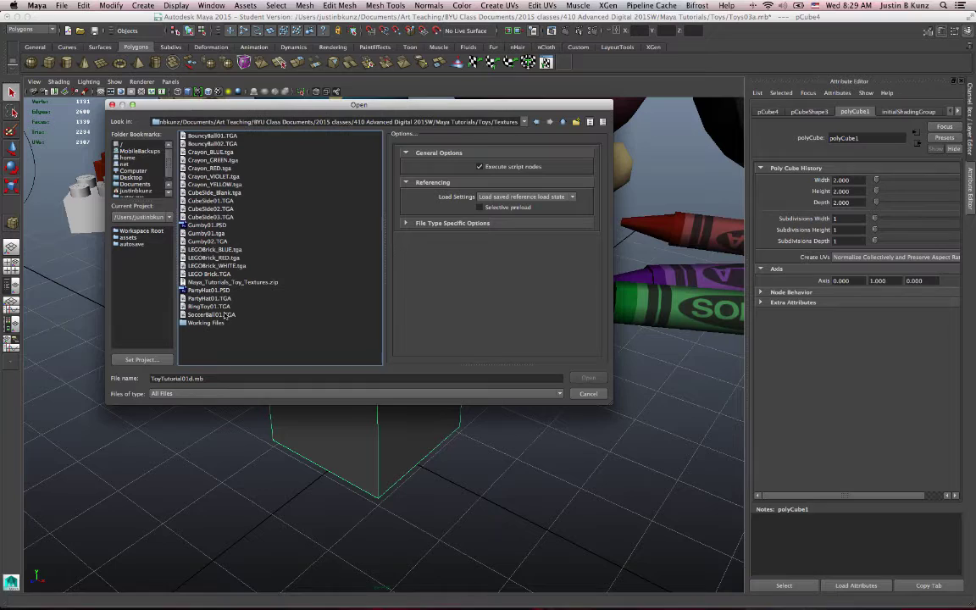
left_click(589, 394)
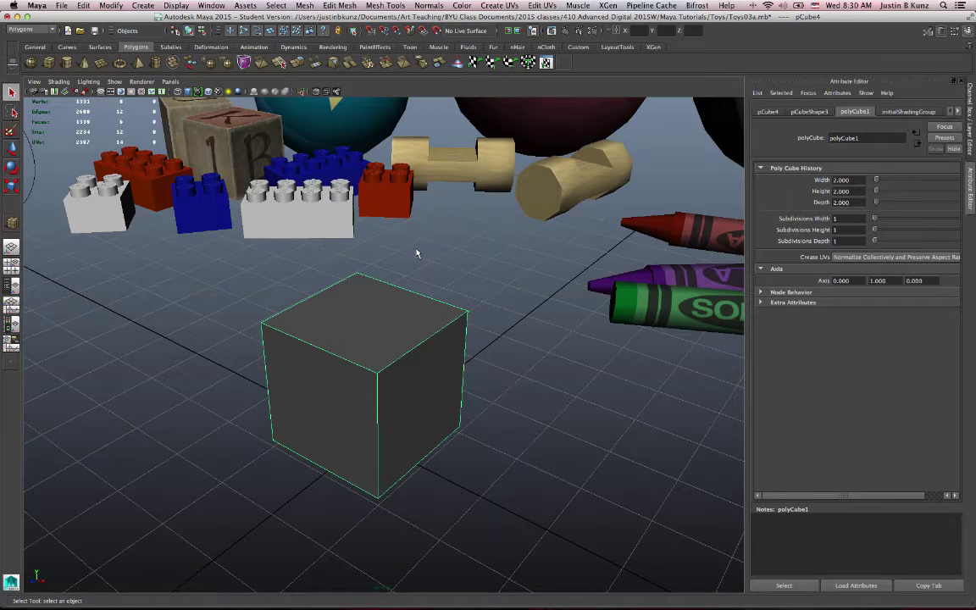
Look over the scene's materials in the Hypershade beside the view without the Channel Box, and return to a full perspective view.
left_click_drag(416, 252, 427, 187, "alt")
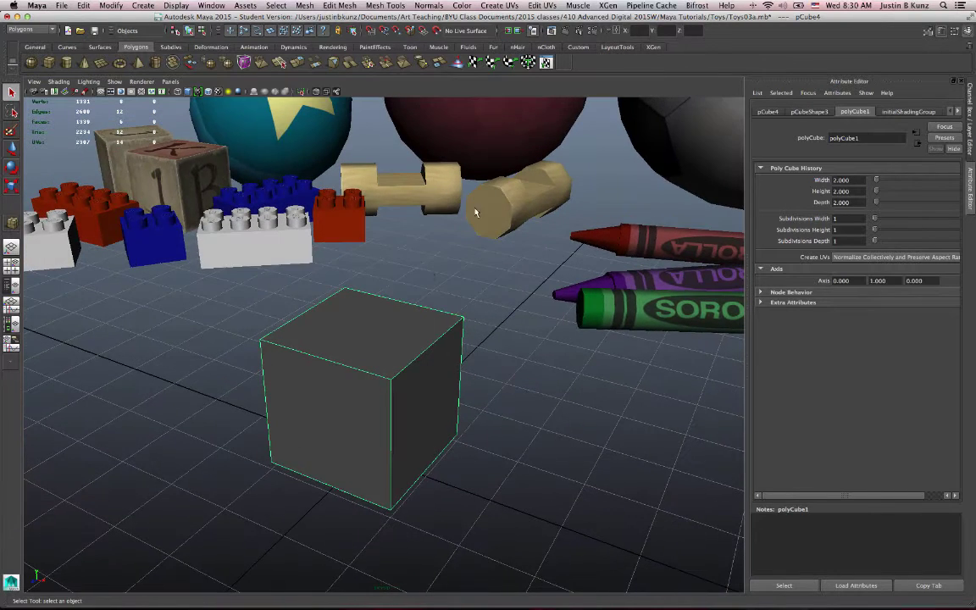
left_click(13, 288)
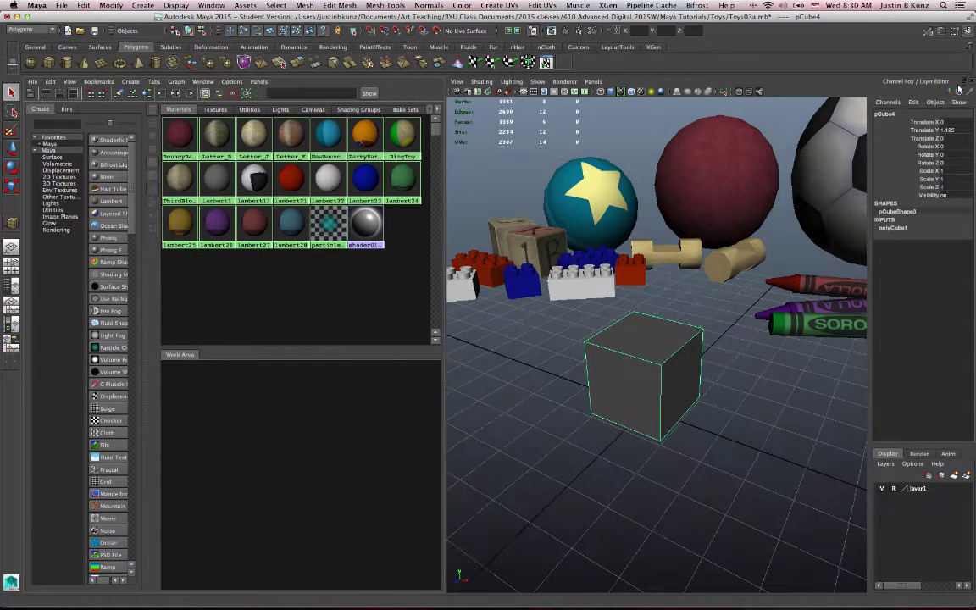
left_click(971, 80)
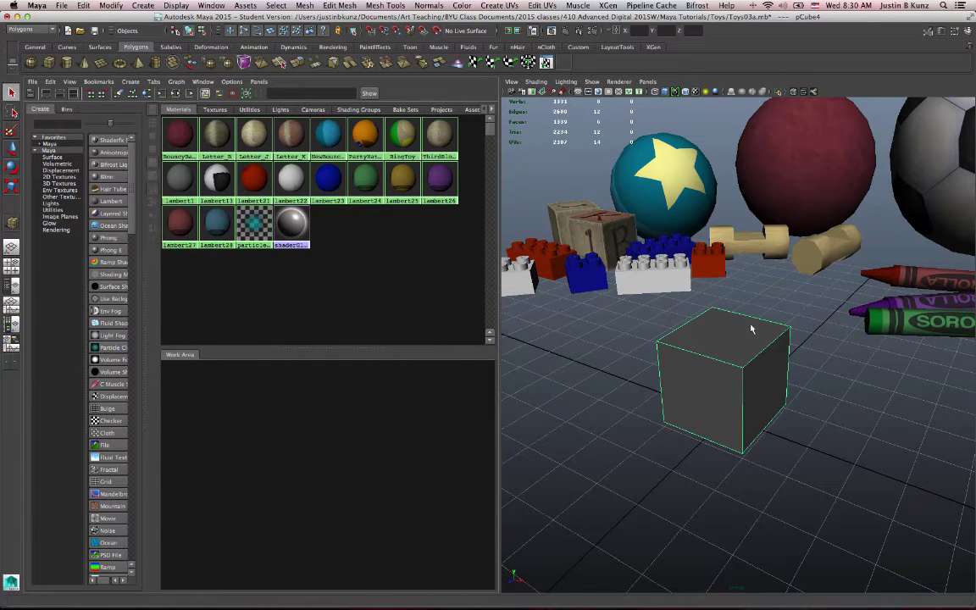
left_click_drag(752, 329, 636, 321, "alt")
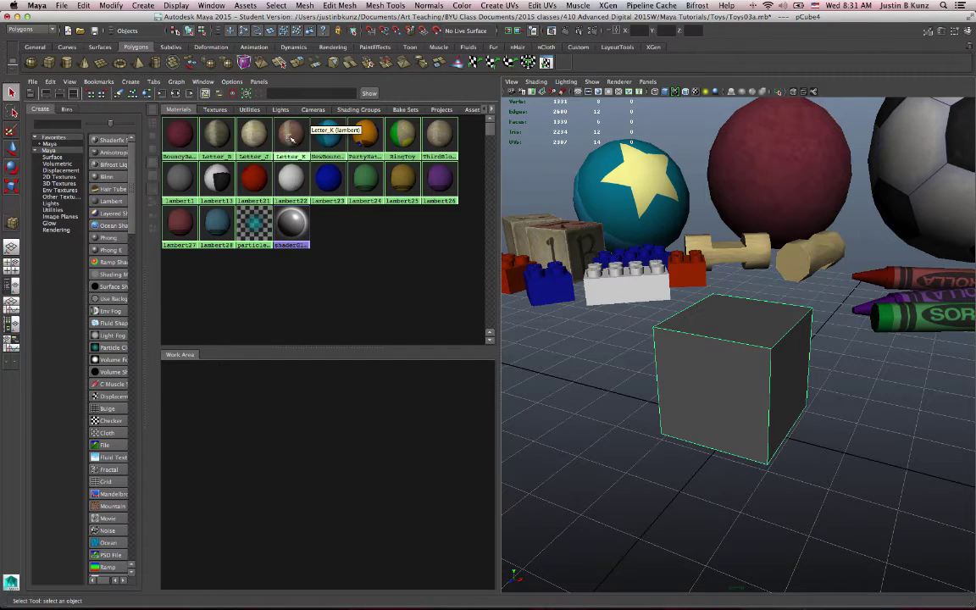
left_click_drag(625, 265, 637, 300, "alt")
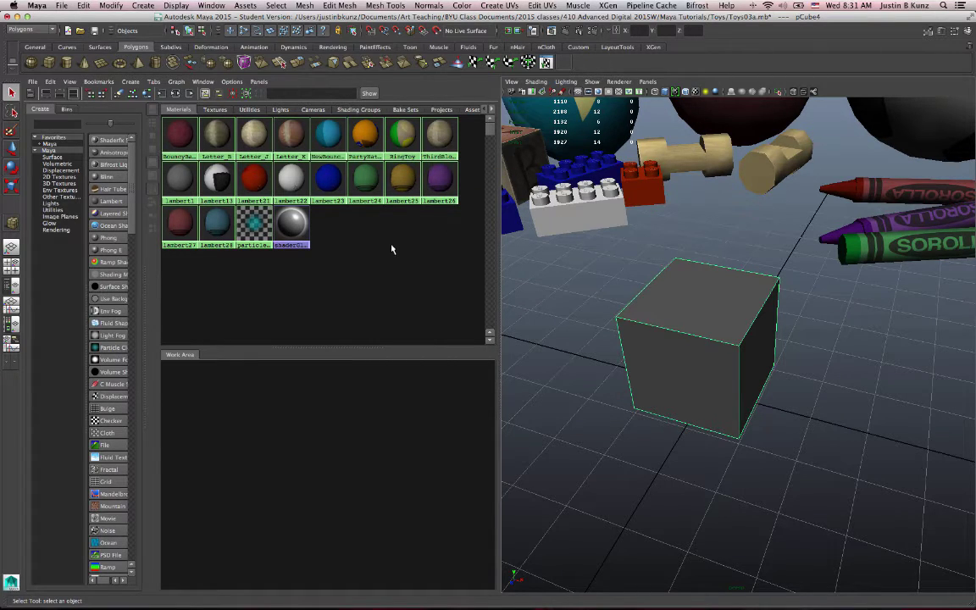
key("space")
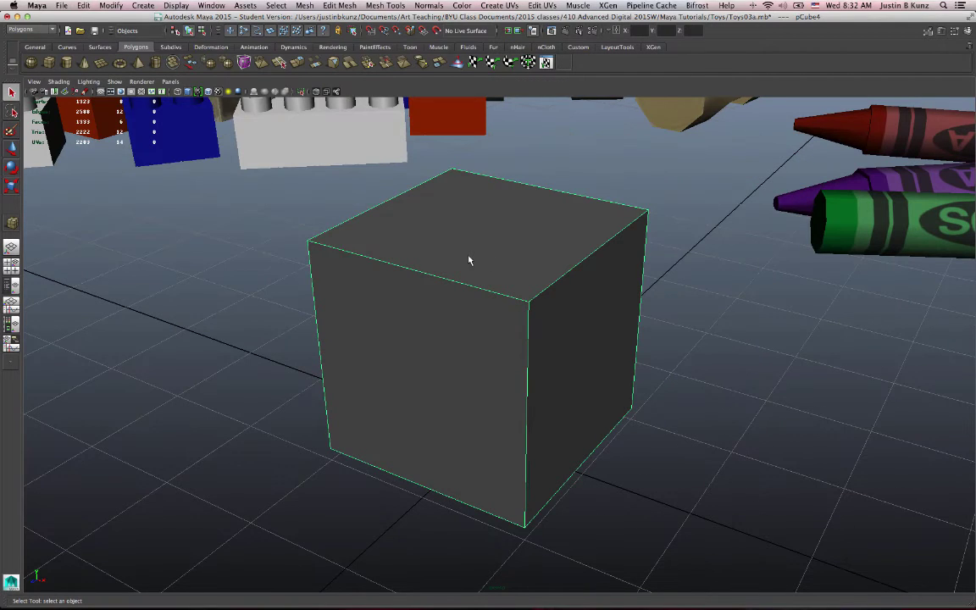
Assign a new Lambert material to the cube.
right_click(472, 256)
right_click_drag(472, 257, 484, 456)
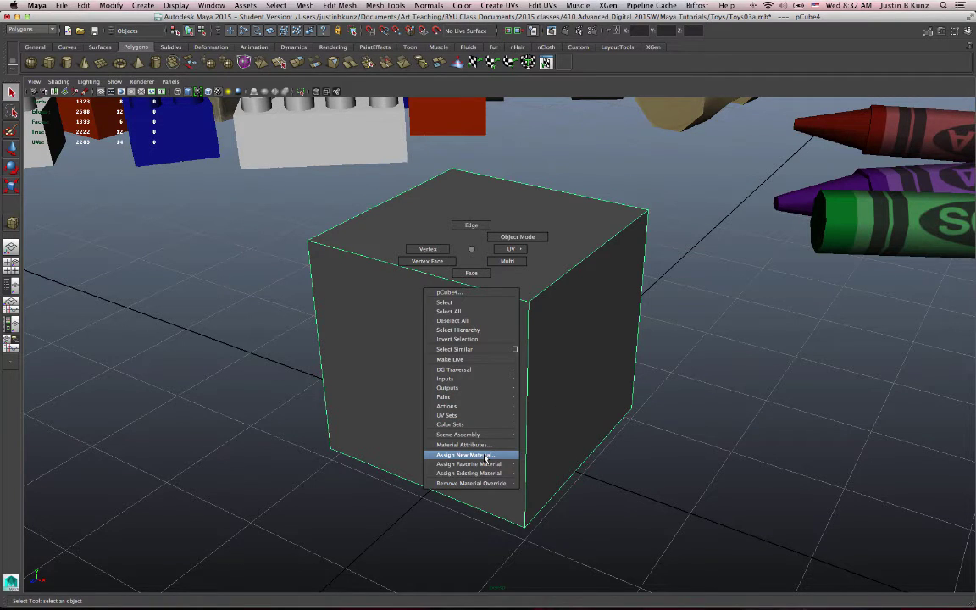
right_click_drag(486, 459, 485, 459)
left_click_drag(404, 217, 181, 181)
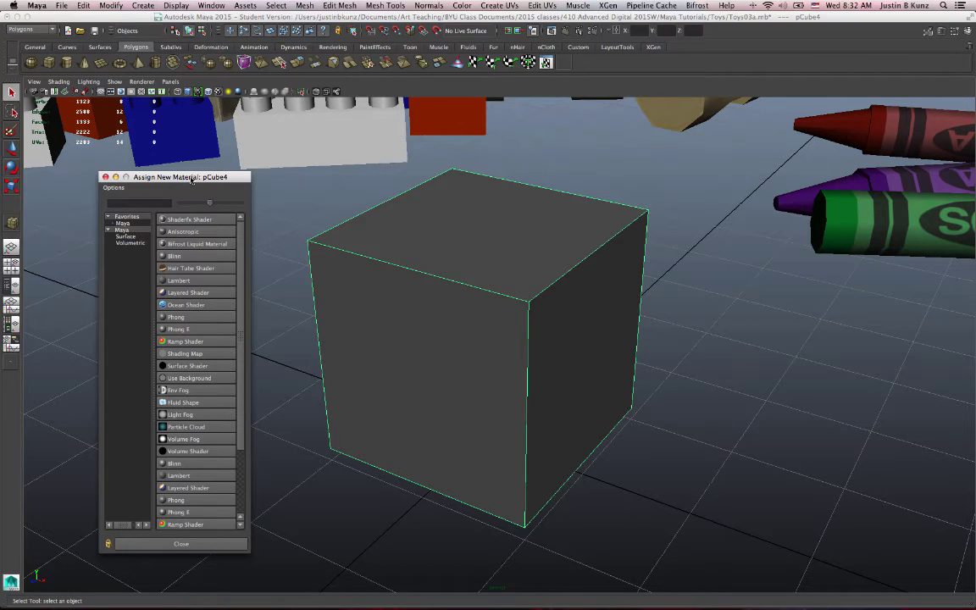
left_click(190, 279)
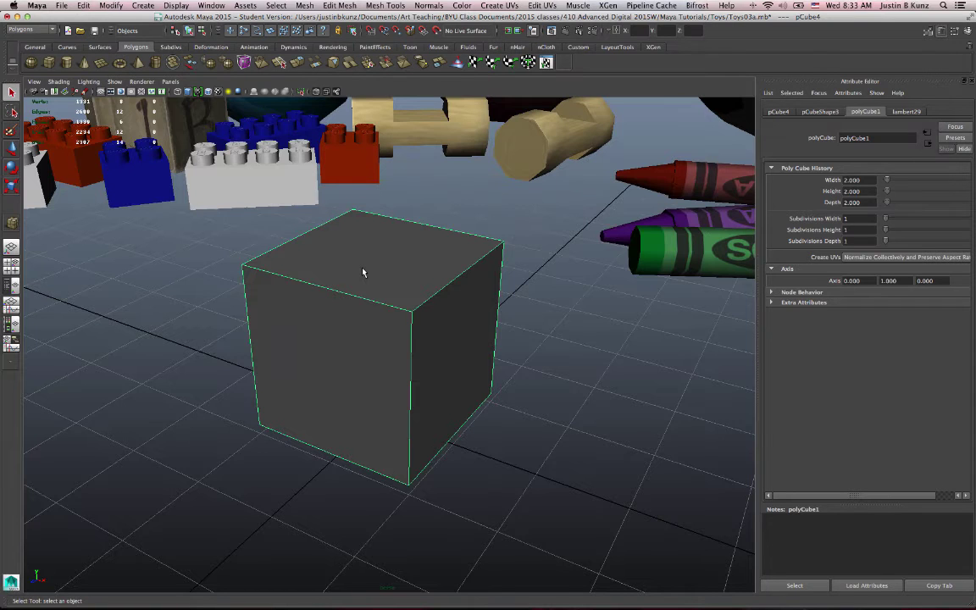
left_click_drag(362, 272, 401, 286, "alt")
key("super+Tab")
key("super+shift+Tab")
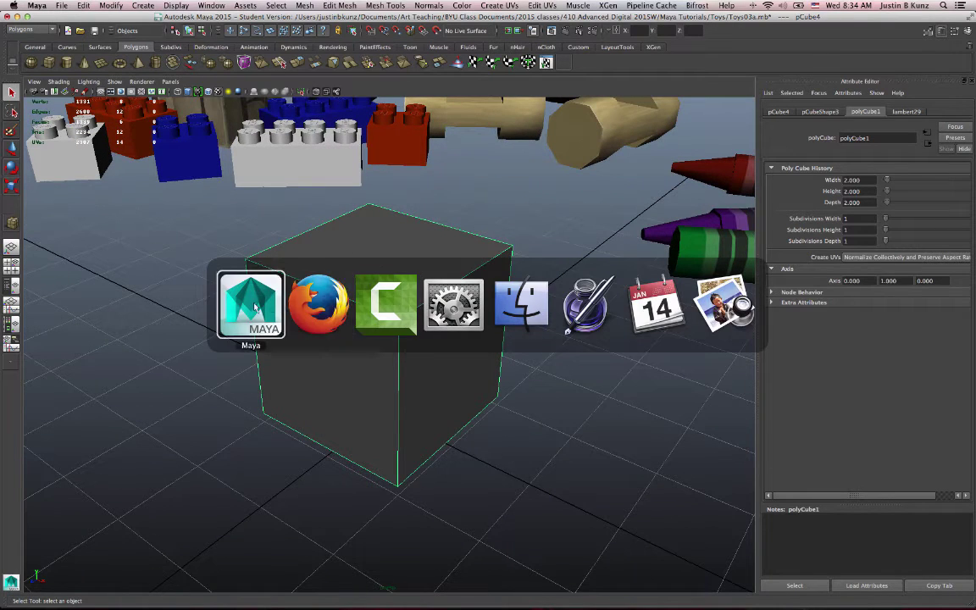
key("super+Tab")
key("Escape")
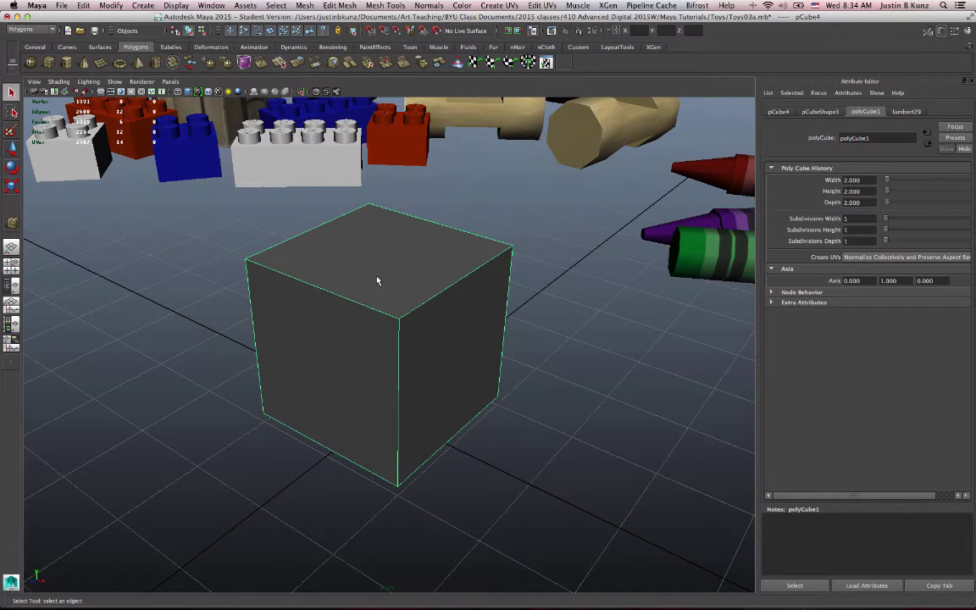
Assign another new Lambert material to the selected cube.
right_click_drag(372, 276, 359, 487)
left_click_drag(200, 177, 193, 114)
left_click(172, 217)
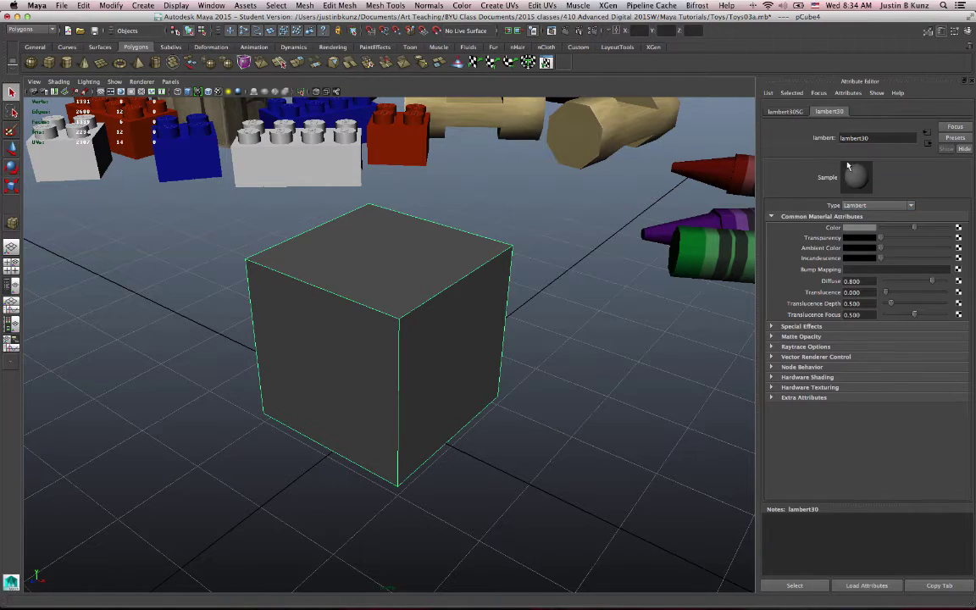
Rename the cube's new Lambert material as block_shader_2.
left_click(785, 114)
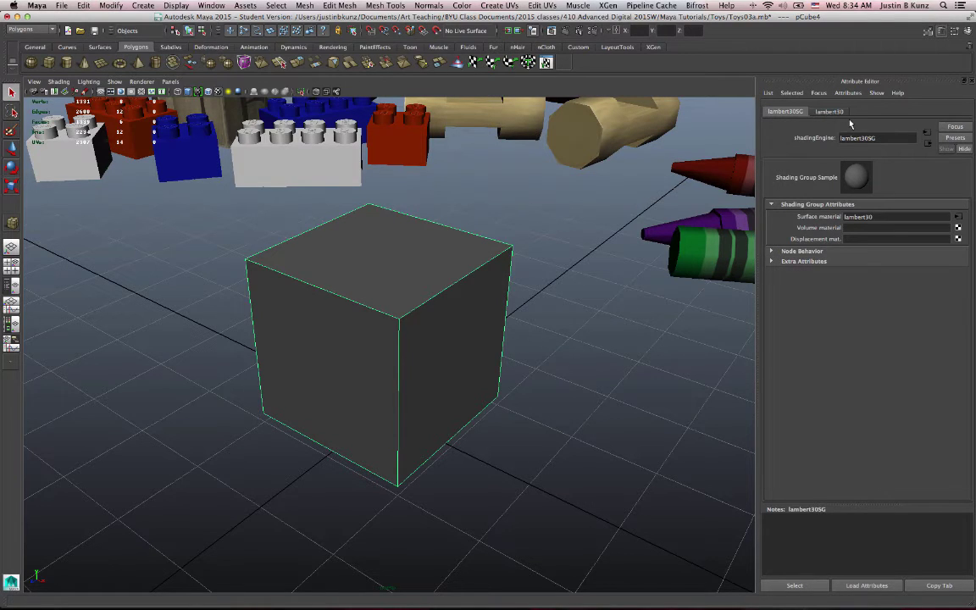
left_click(832, 112)
left_click_drag(870, 138, 863, 138)
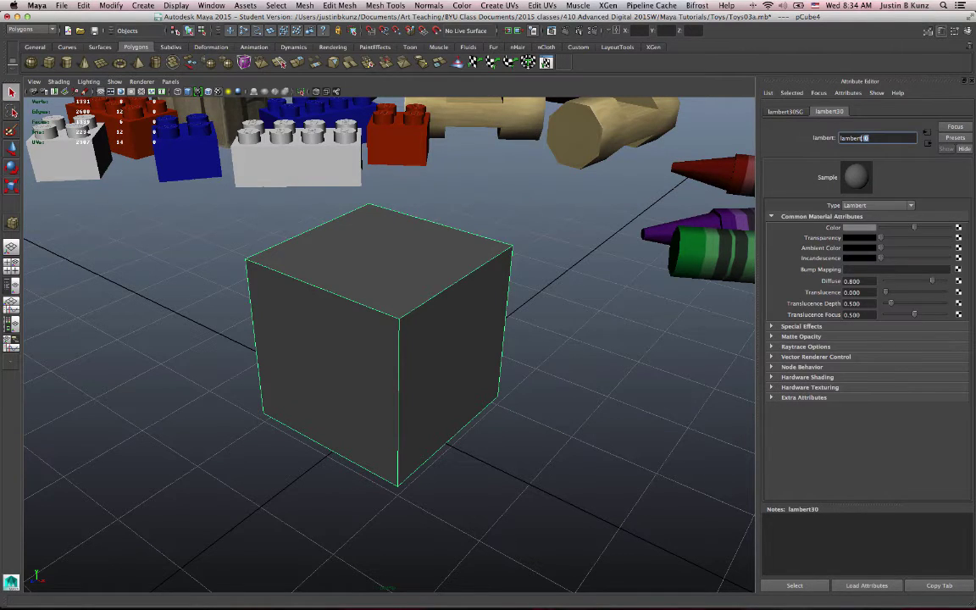
left_click(872, 138)
double_click(865, 137)
type("block shader 2")
key("Return")
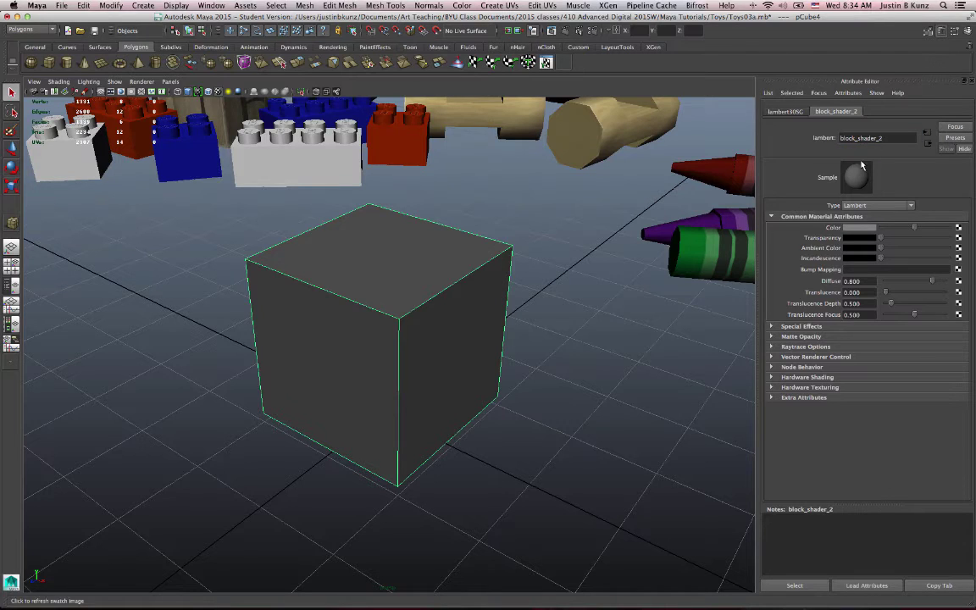
Connect a File texture to the Color attribute of the block_shader_2 material.
left_click(858, 177)
left_click(960, 231)
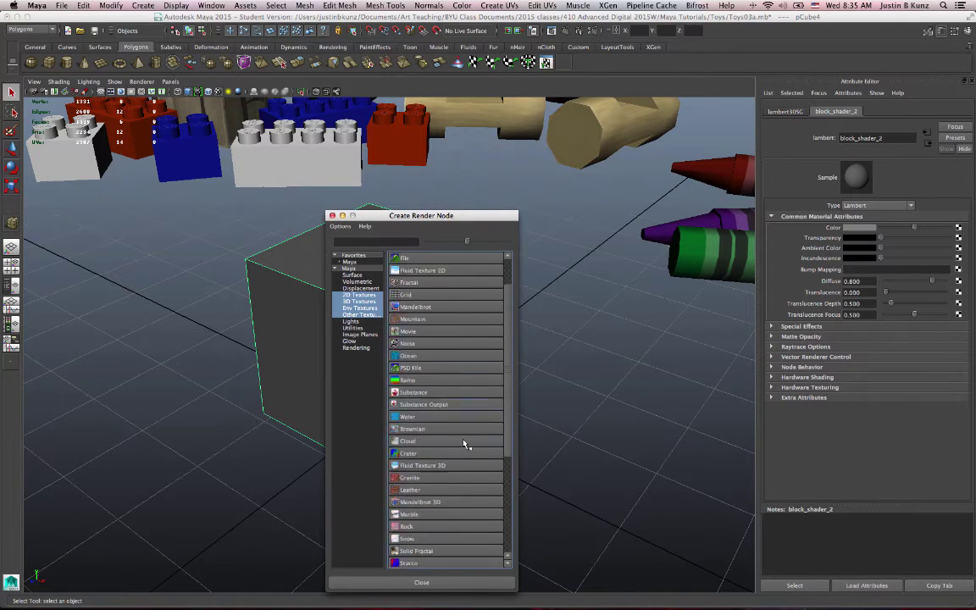
scroll(465, 442, "down", 4)
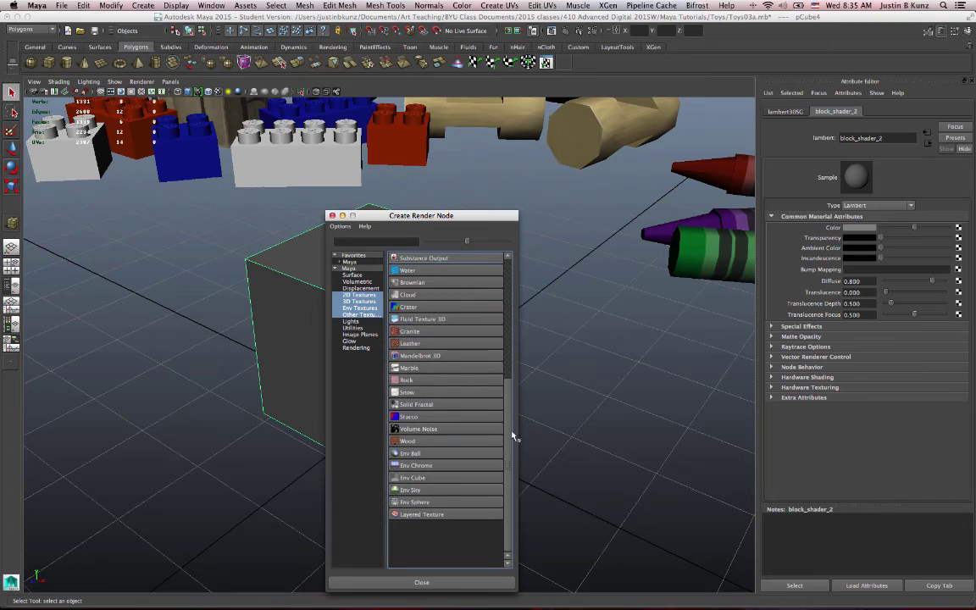
scroll(507, 436, "up", 4)
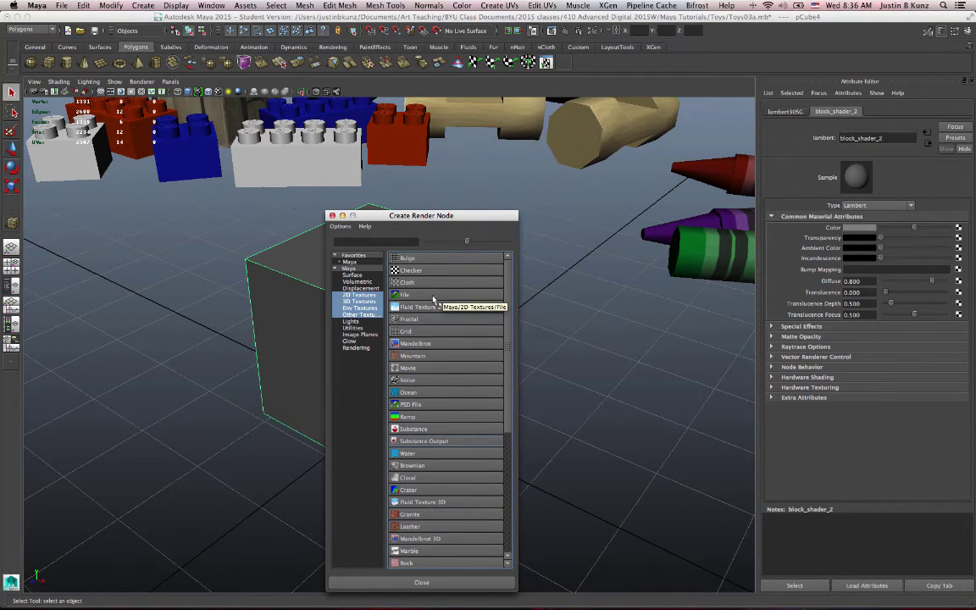
left_click(403, 298)
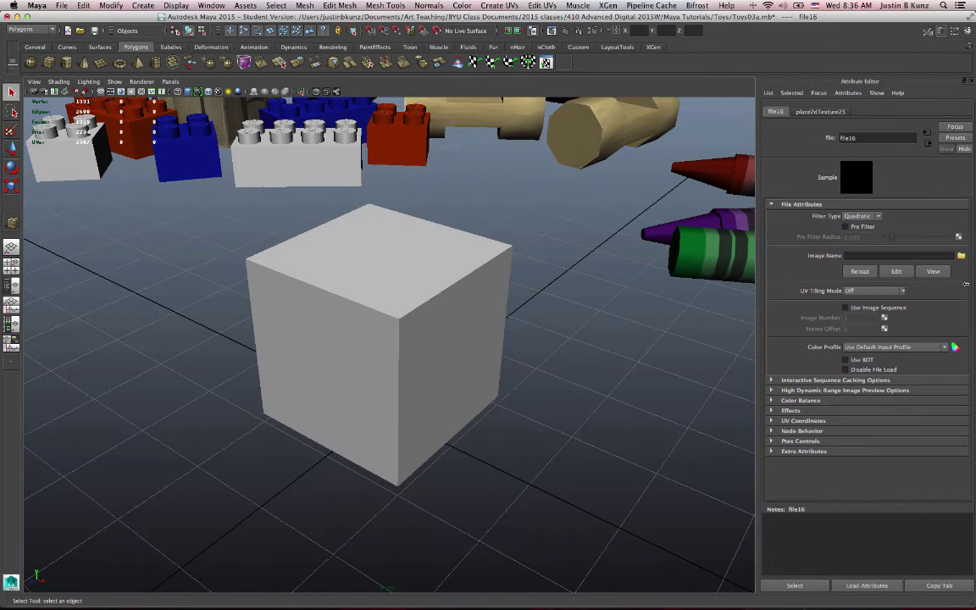
Load CubeSide_Blank.tga from the Toys/Textures folder as the file texture's image.
left_click(856, 255)
left_click(873, 138)
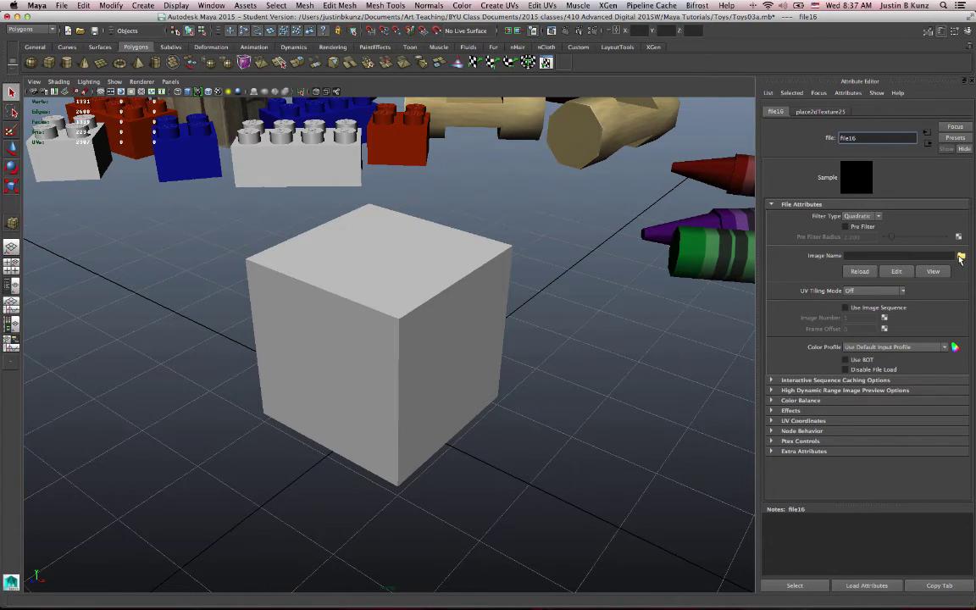
left_click(961, 257)
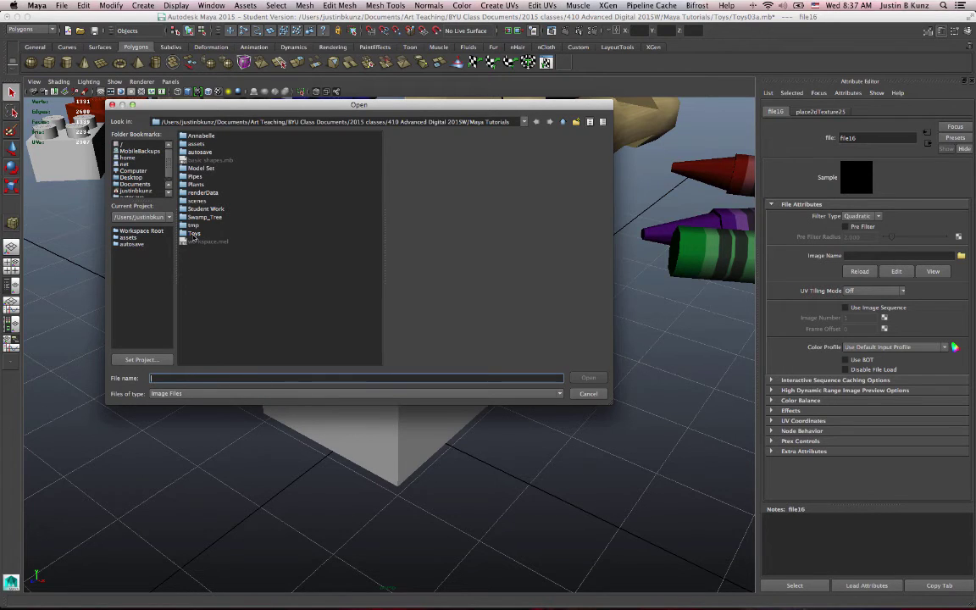
double_click(194, 234)
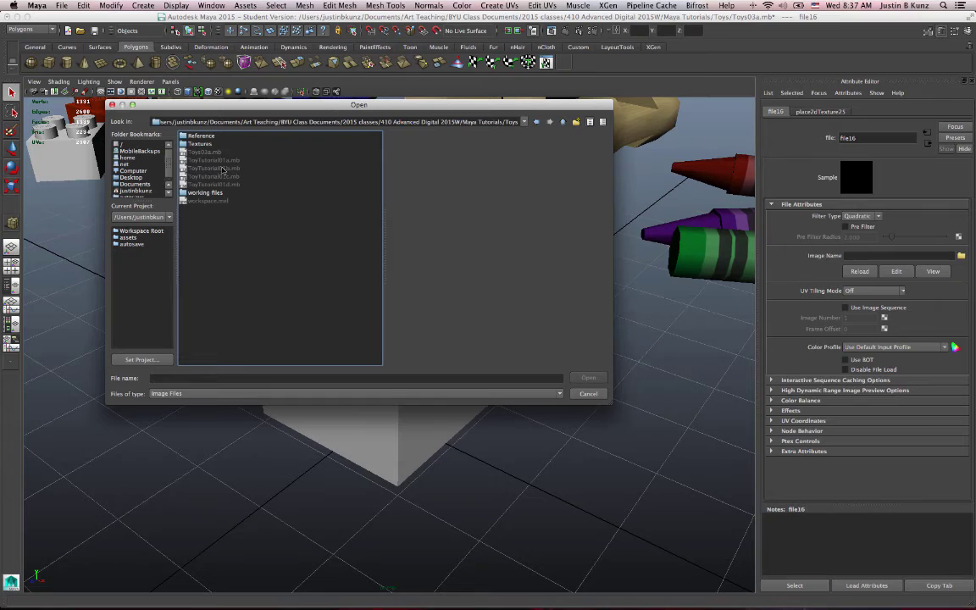
double_click(201, 145)
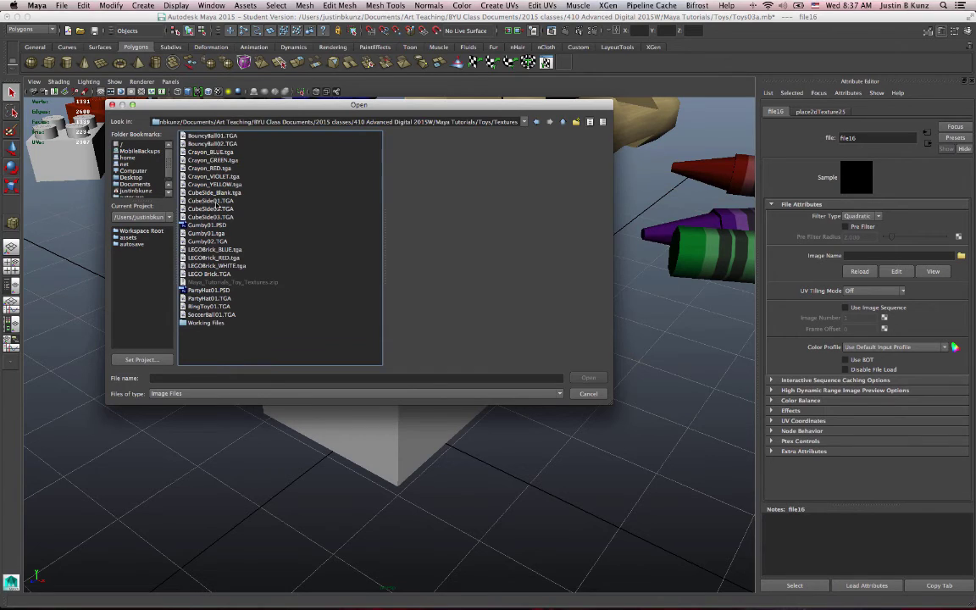
left_click(214, 192)
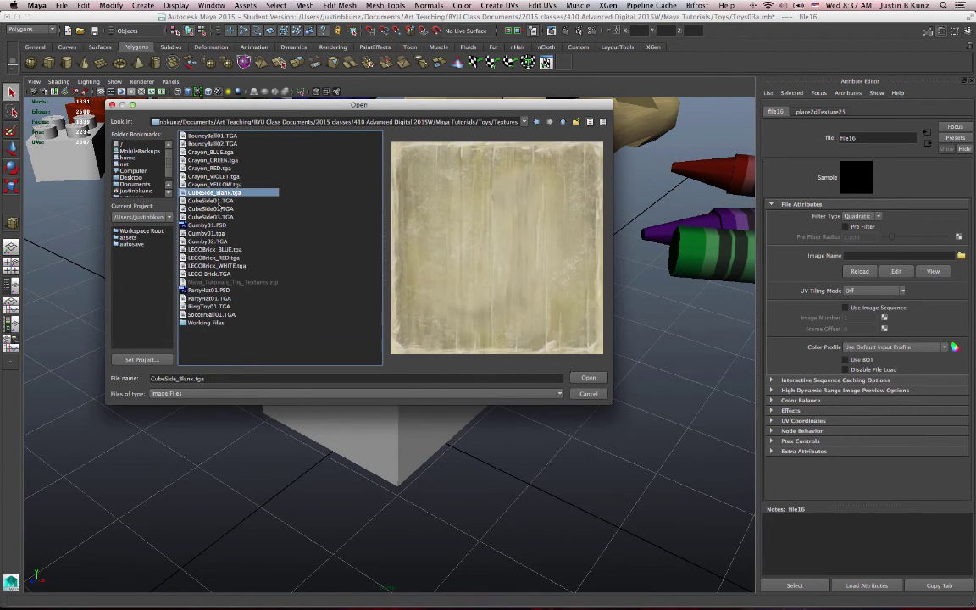
left_click(213, 201)
key("Up")
left_click(590, 378)
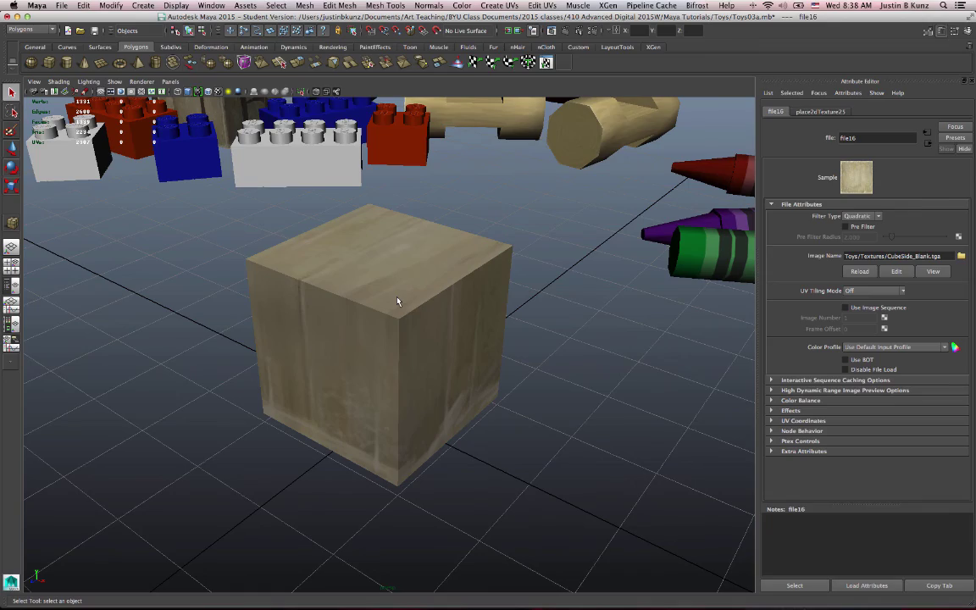
Save the scene, continuing past the student version notice, and look at the textured cube from different sides.
left_click_drag(398, 301, 384, 379, "alt")
key("super+s")
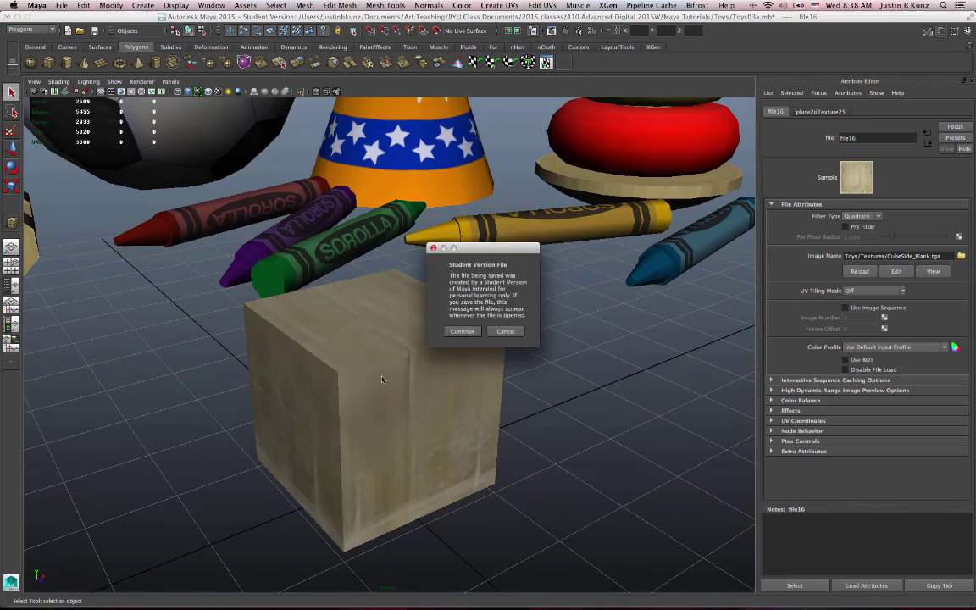
left_click(461, 332)
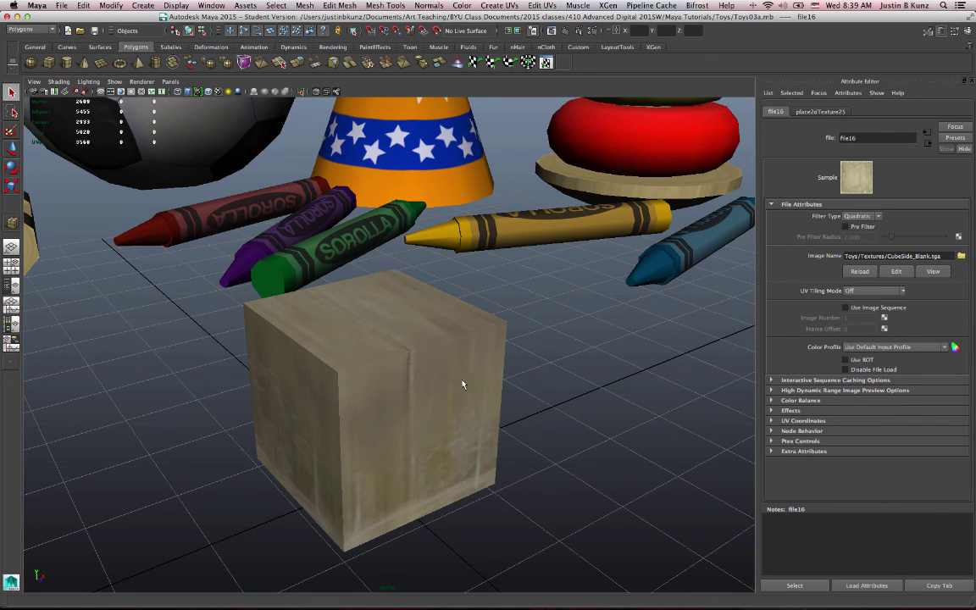
left_click_drag(462, 385, 392, 345, "alt")
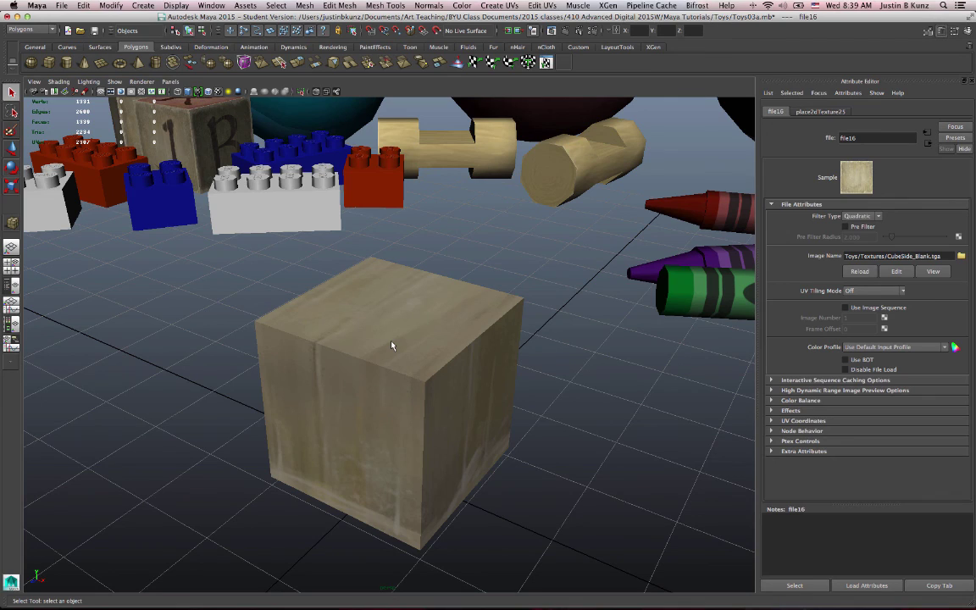